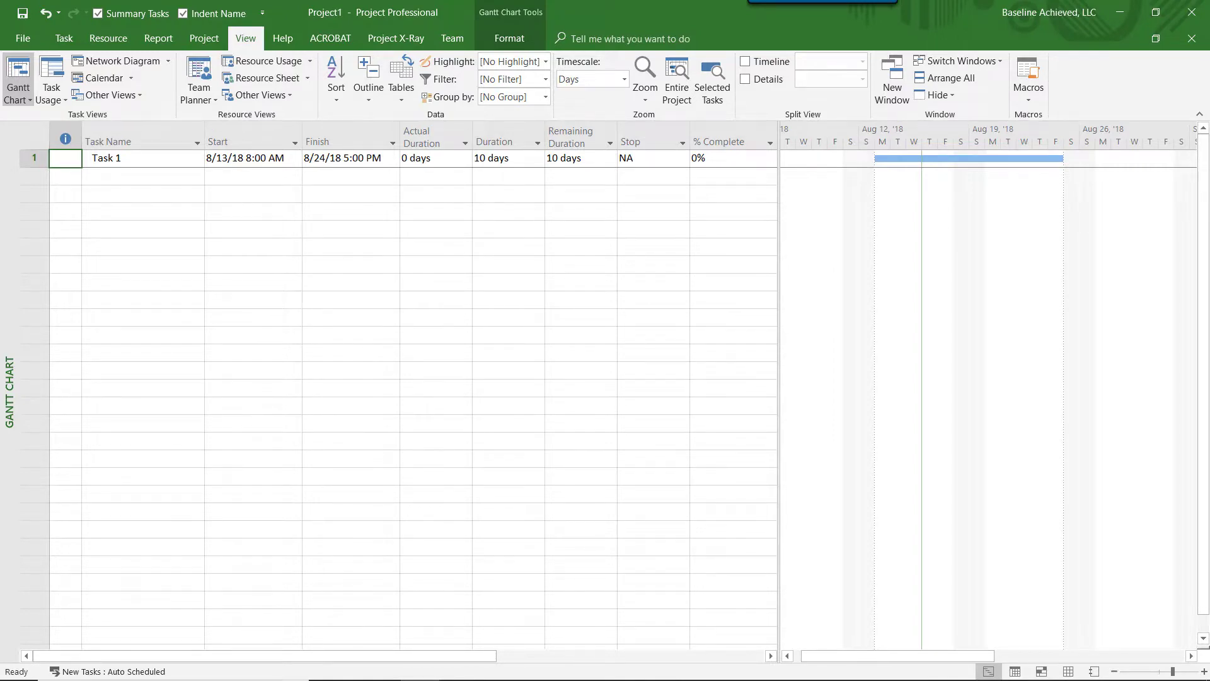
Step: Set Task 1's % Complete to 50%
{"action": "left_click", "coordinate": [734, 133]}
{"action": "left_click", "coordinate": [737, 161]}
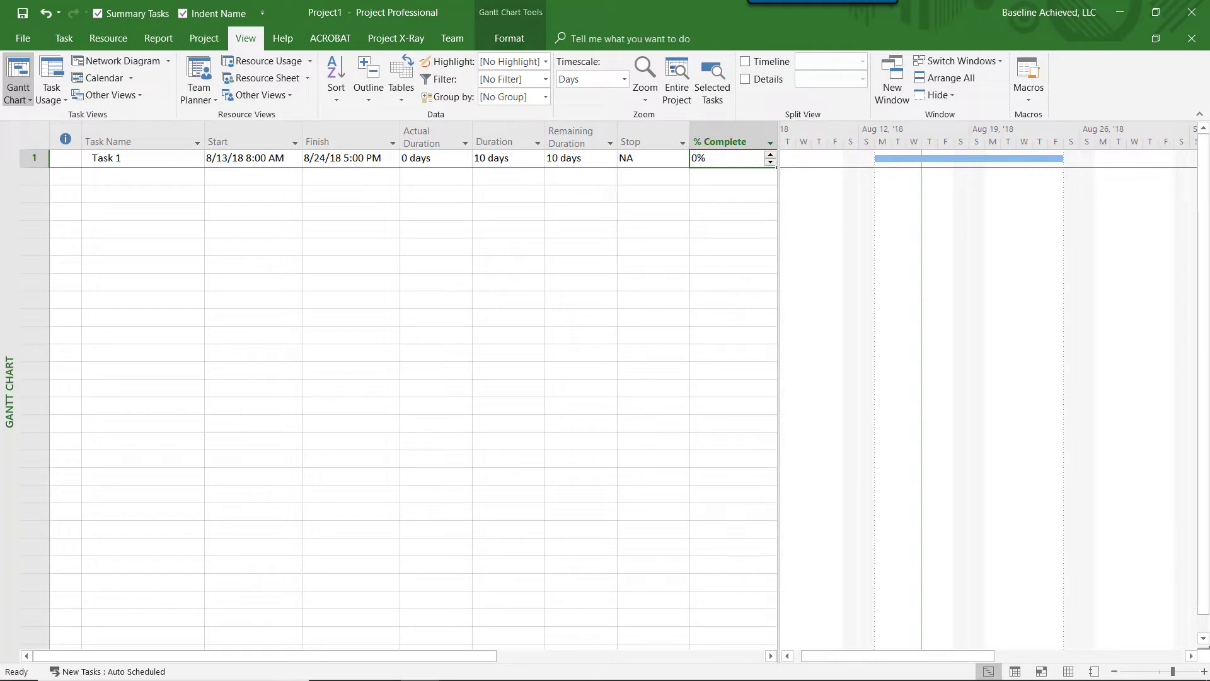
{"action": "type", "text": "50"}
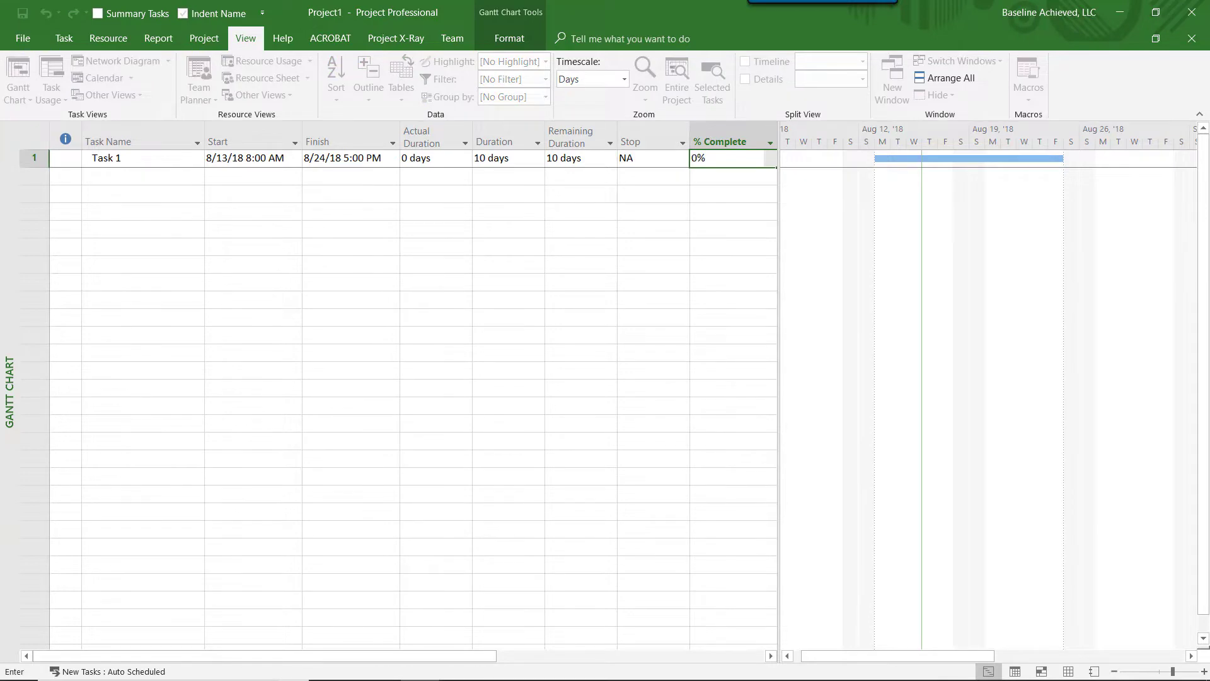
{"action": "key", "text": "Return"}
{"action": "left_click", "coordinate": [731, 158]}
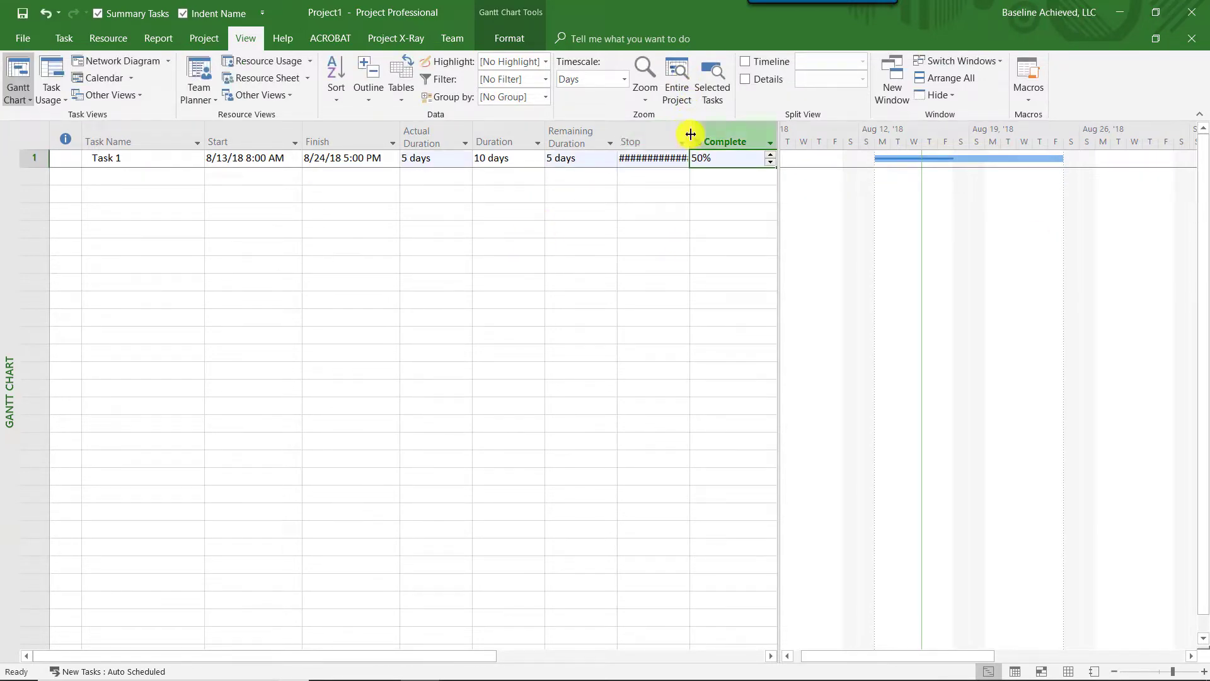
Step: Widen the Stop column and the table so the full Stop date and % Complete show
{"action": "left_click_drag", "start_coordinate": [691, 134], "coordinate": [735, 133]}
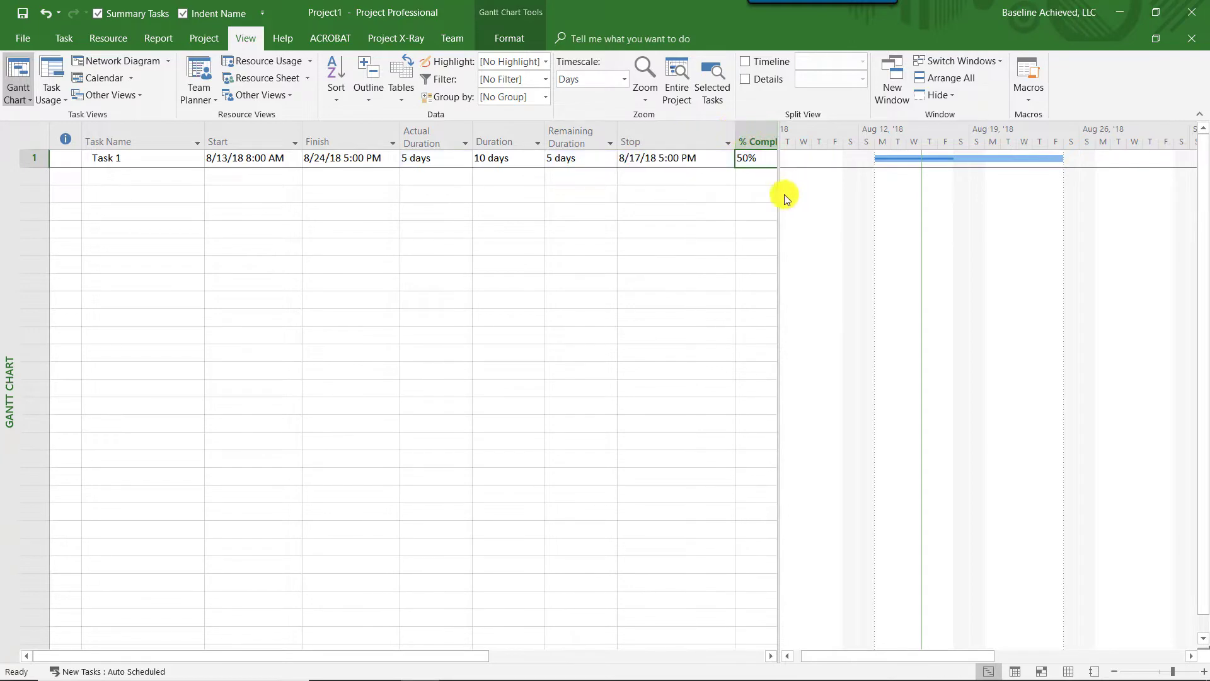
{"action": "left_click_drag", "start_coordinate": [779, 208], "coordinate": [821, 170]}
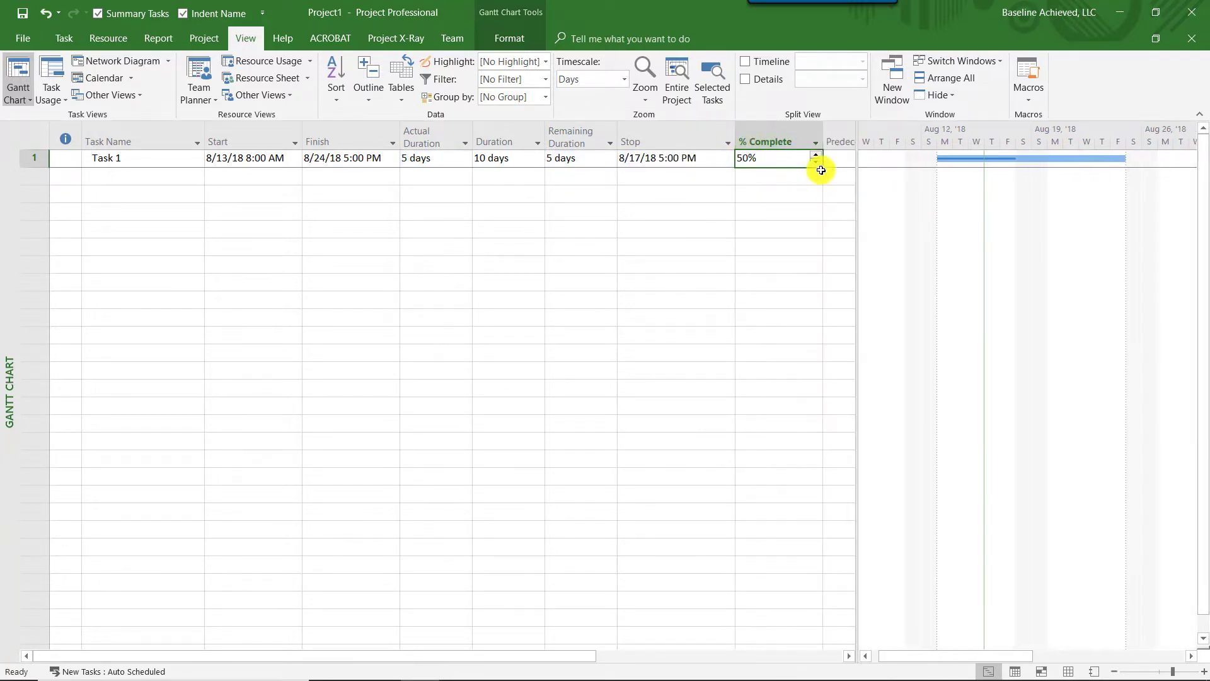
{"action": "double_click", "coordinate": [857, 150]}
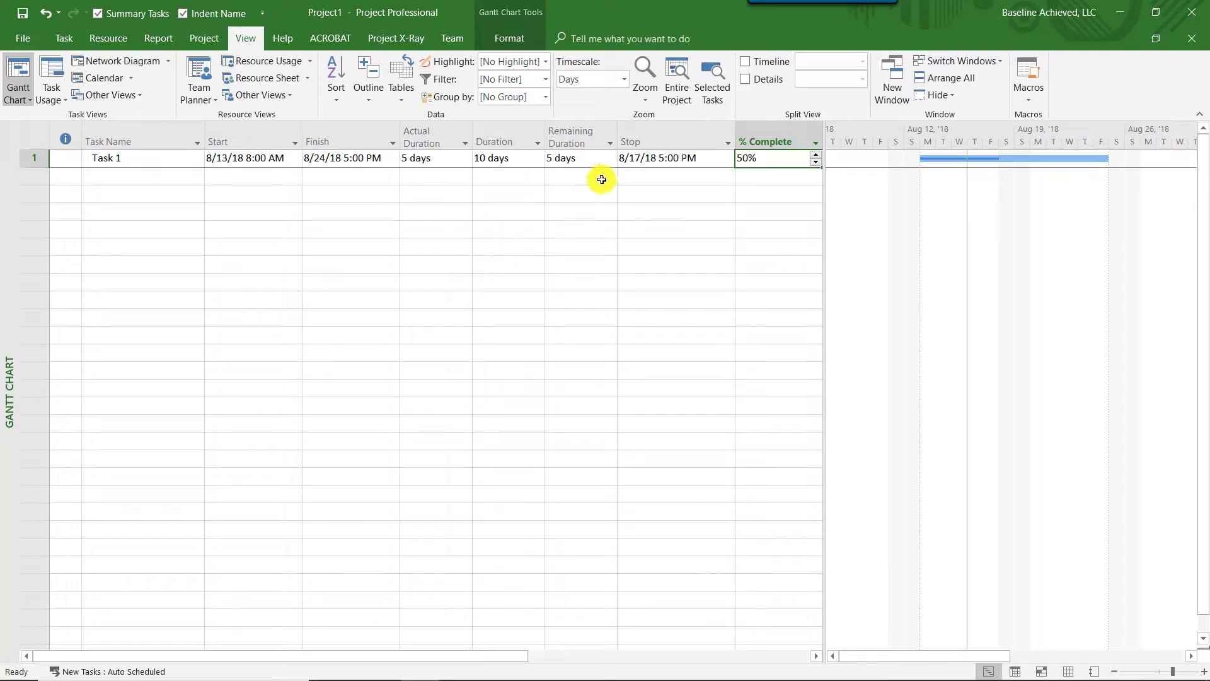
Step: Change Task 1 from 50% to 25% complete, moving its Stop date to 8/15/18 12:00 PM
{"action": "key", "text": "F2"}
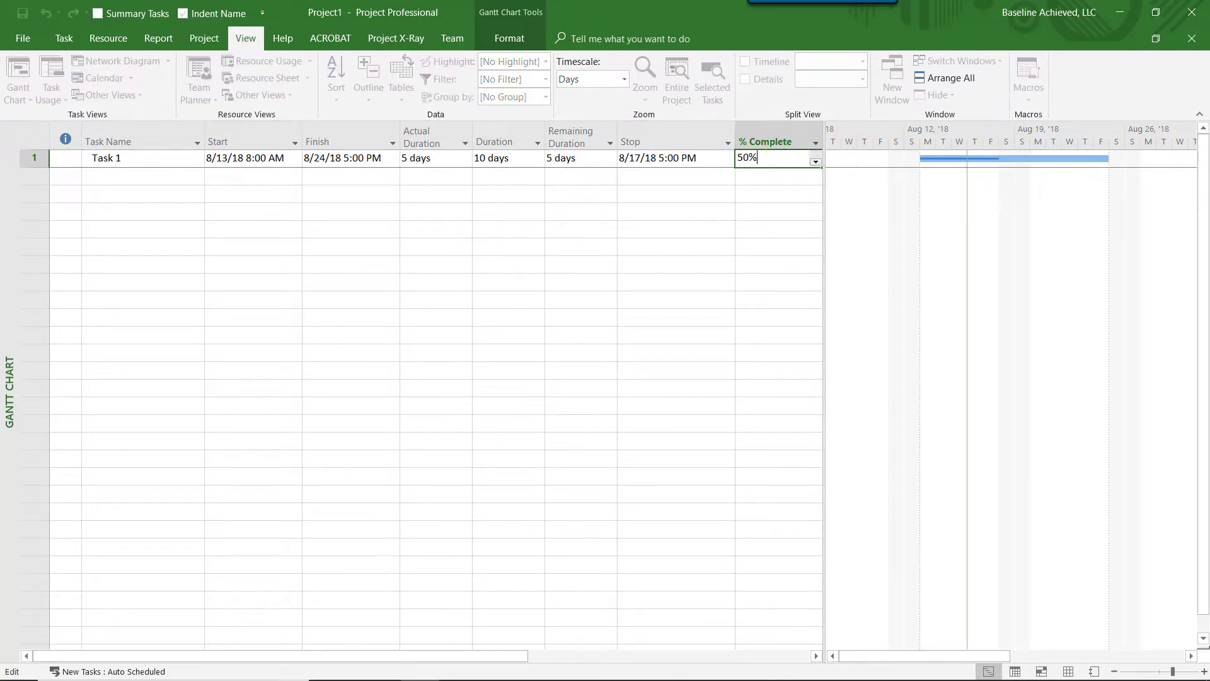
{"action": "type", "text": "2"}
{"action": "key", "text": "BackSpace"}
{"action": "key", "text": "BackSpace"}
{"action": "key", "text": "BackSpace"}
{"action": "key", "text": "BackSpace"}
{"action": "type", "text": "25"}
{"action": "key", "text": "Return"}
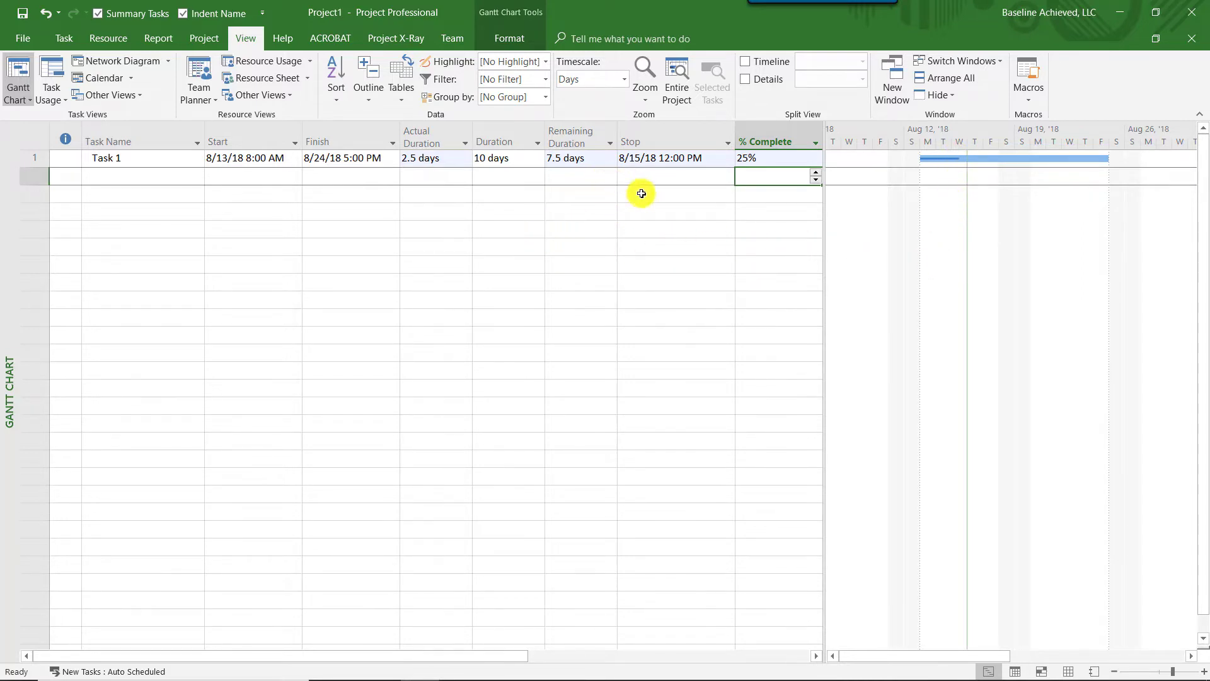
{"action": "left_click", "coordinate": [659, 162]}
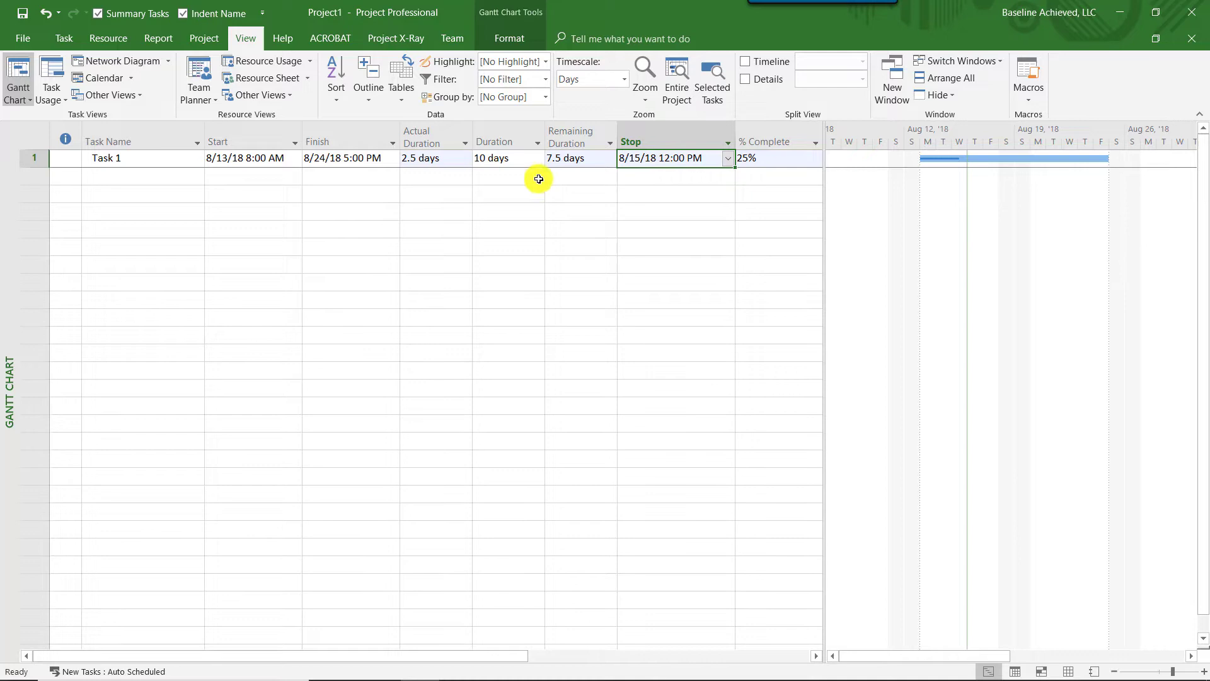
Step: Set the project status date to August 17, 2018 from the Project tab
{"action": "left_click", "coordinate": [203, 38]}
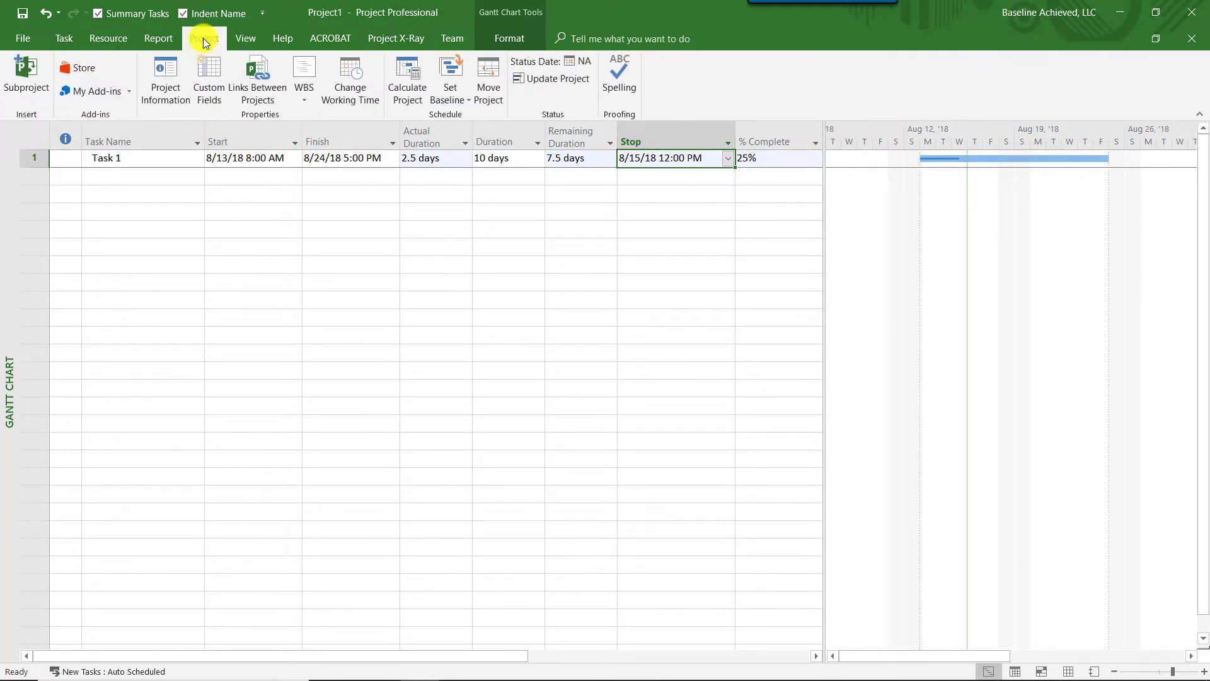
{"action": "left_click", "coordinate": [583, 60]}
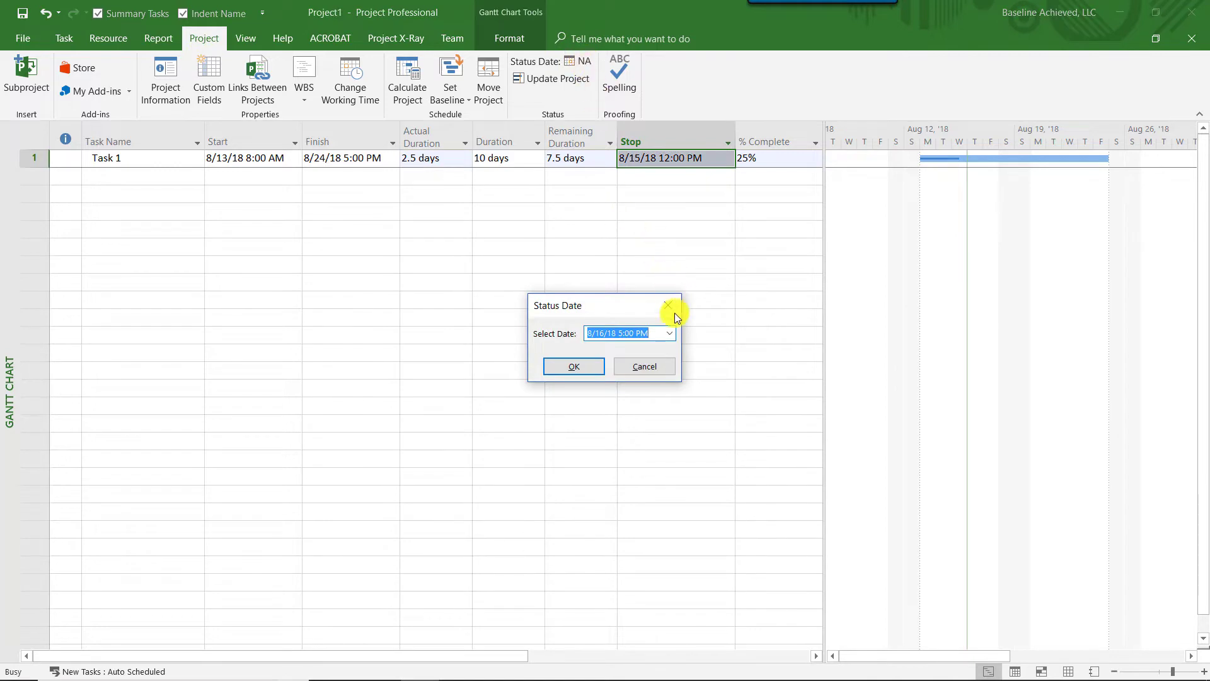
{"action": "left_click", "coordinate": [669, 333]}
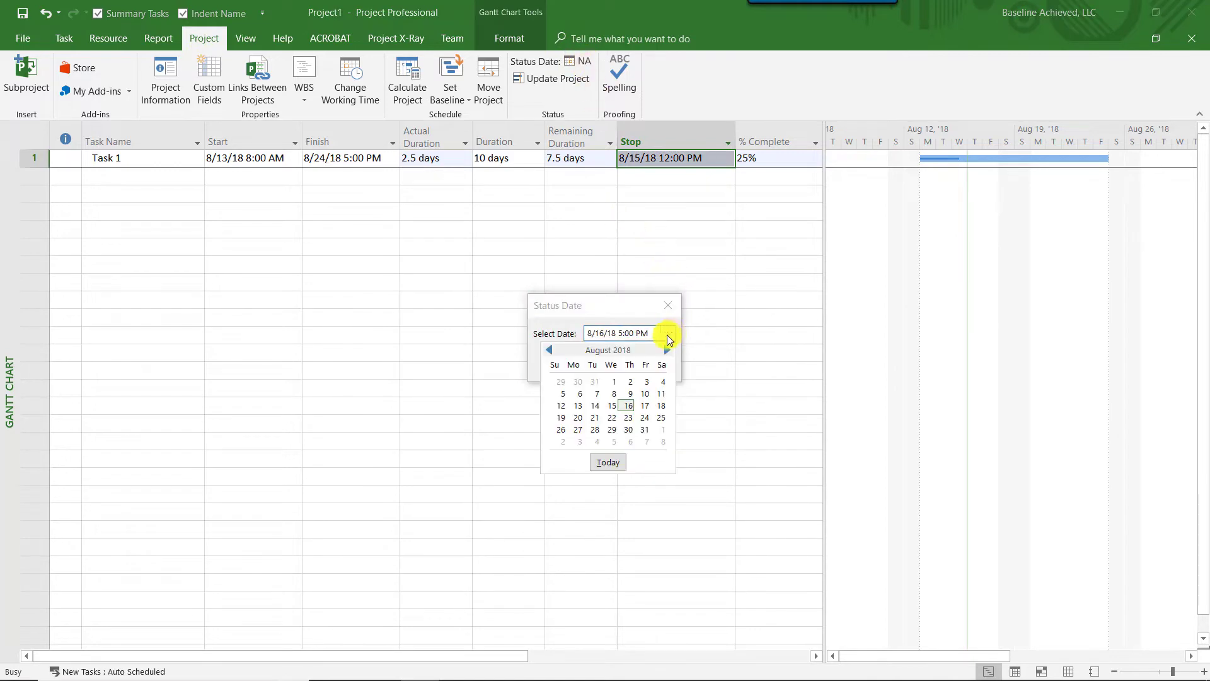
{"action": "left_click", "coordinate": [645, 405]}
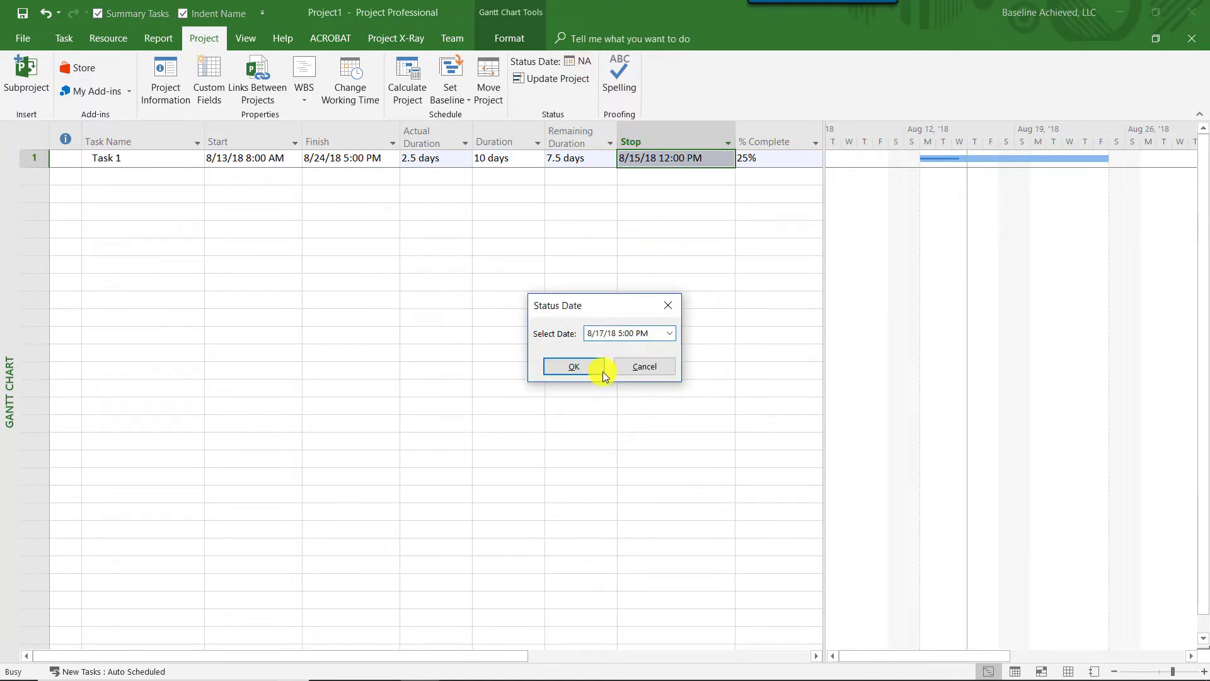
{"action": "left_click", "coordinate": [576, 366]}
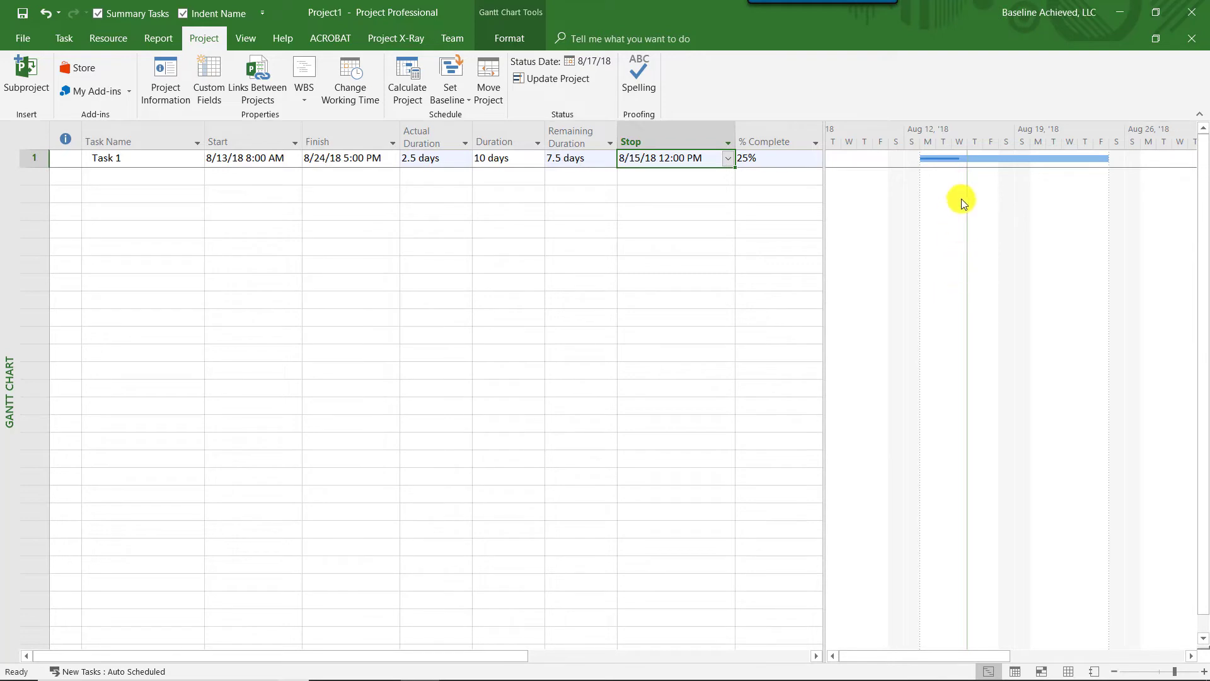
Step: Make the Gantt chart's Status Date gridline a solid orange line
{"action": "right_click", "coordinate": [937, 227]}
{"action": "left_click", "coordinate": [988, 241]}
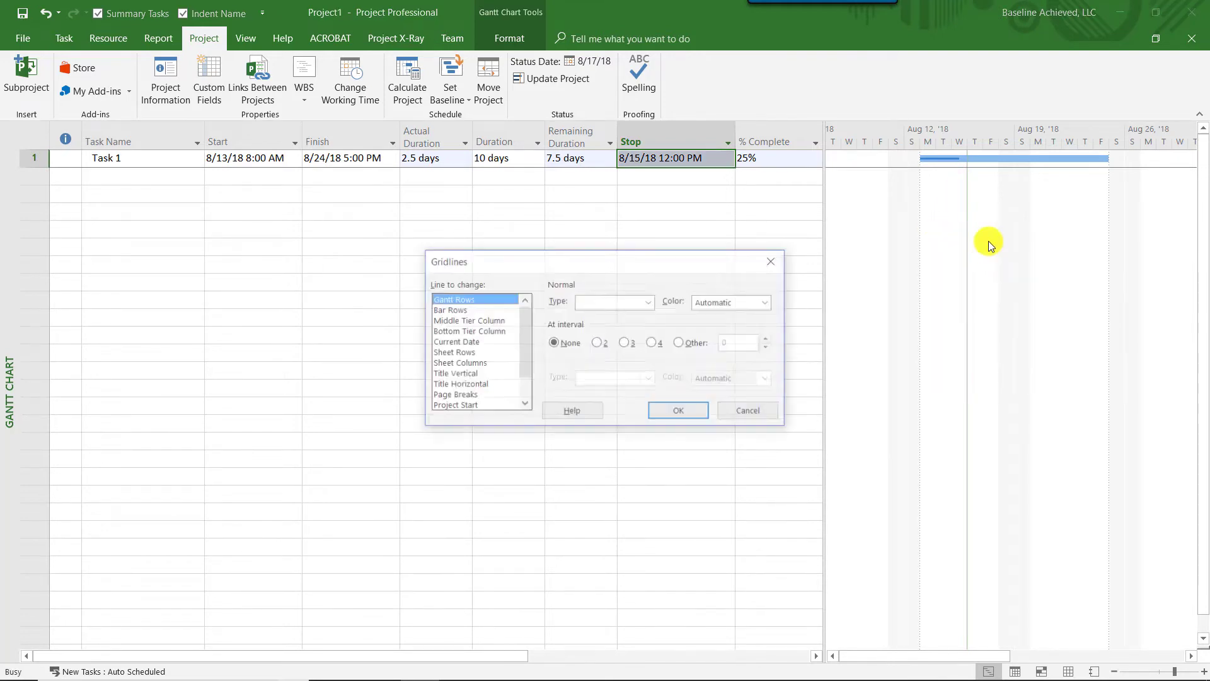
{"action": "left_click_drag", "start_coordinate": [522, 337], "coordinate": [524, 369]}
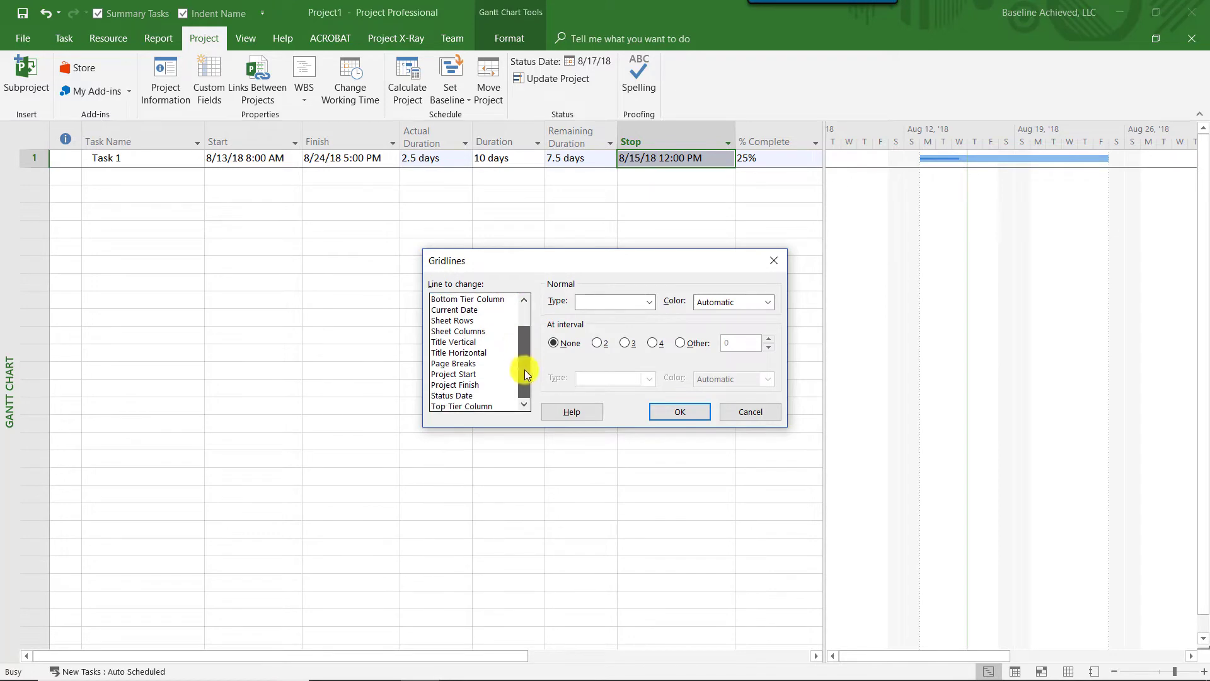
{"action": "left_click", "coordinate": [466, 394]}
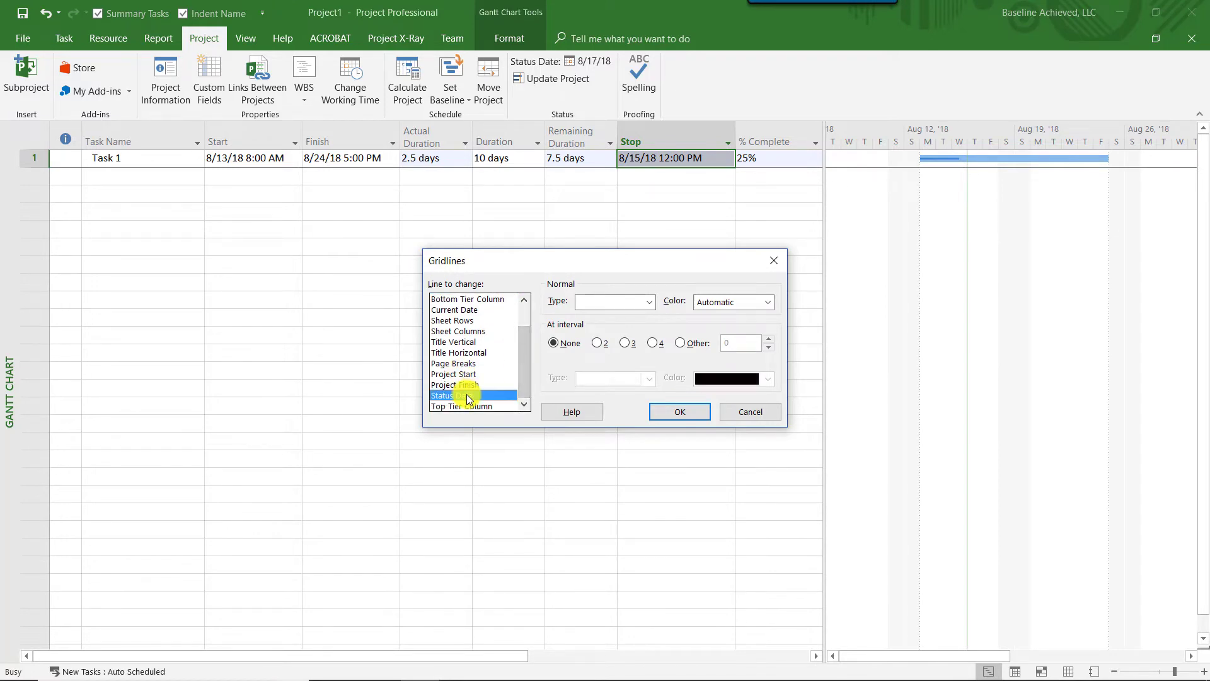
{"action": "left_click", "coordinate": [615, 303]}
{"action": "left_click", "coordinate": [610, 328]}
{"action": "left_click", "coordinate": [702, 304]}
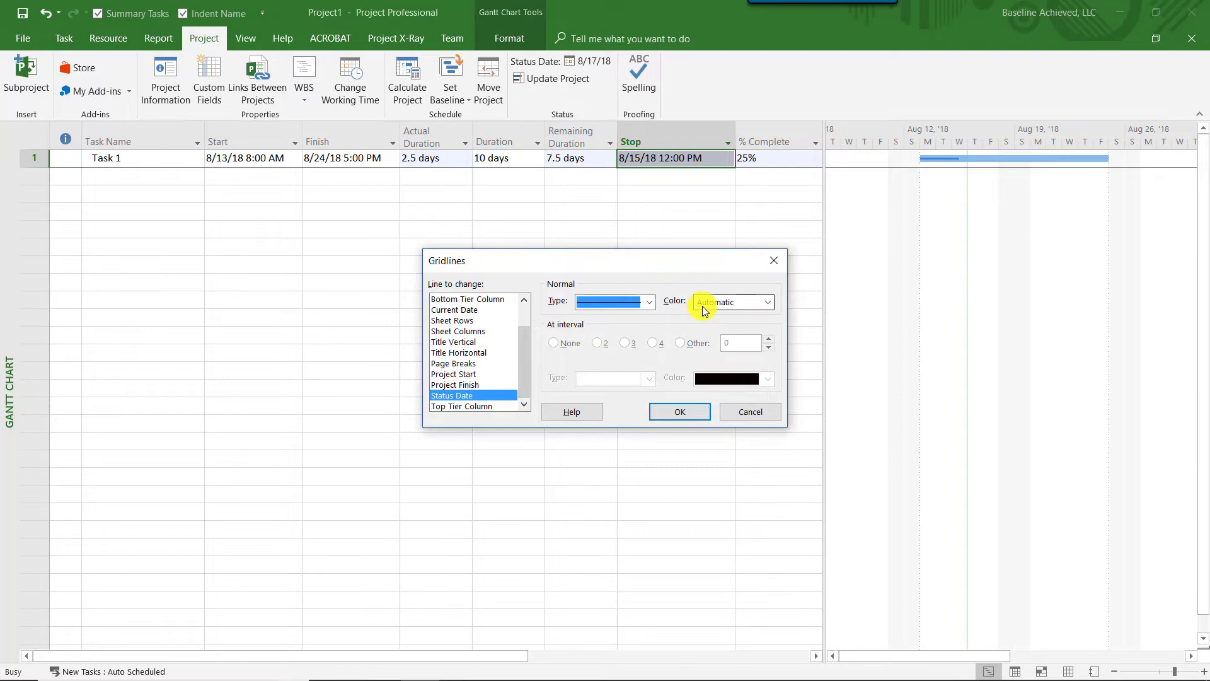
{"action": "left_click", "coordinate": [725, 437]}
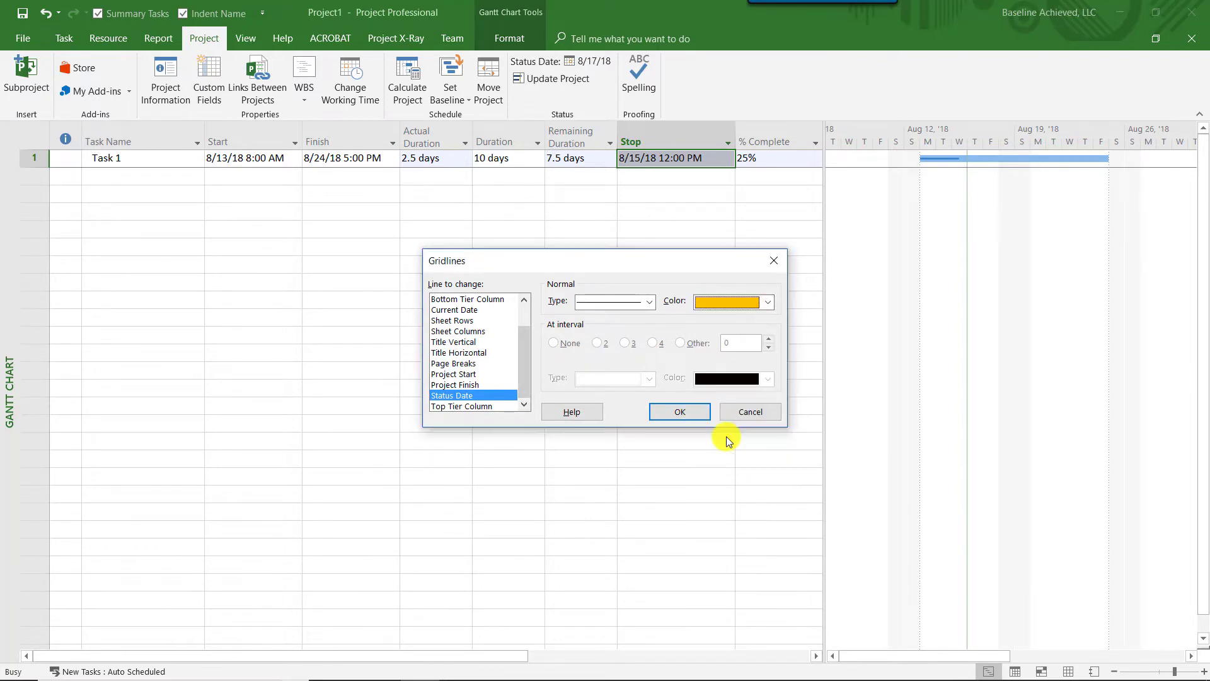
Step: Set the Current Date gridline to no line and apply the gridline changes
{"action": "left_click_drag", "start_coordinate": [527, 351], "coordinate": [529, 331]}
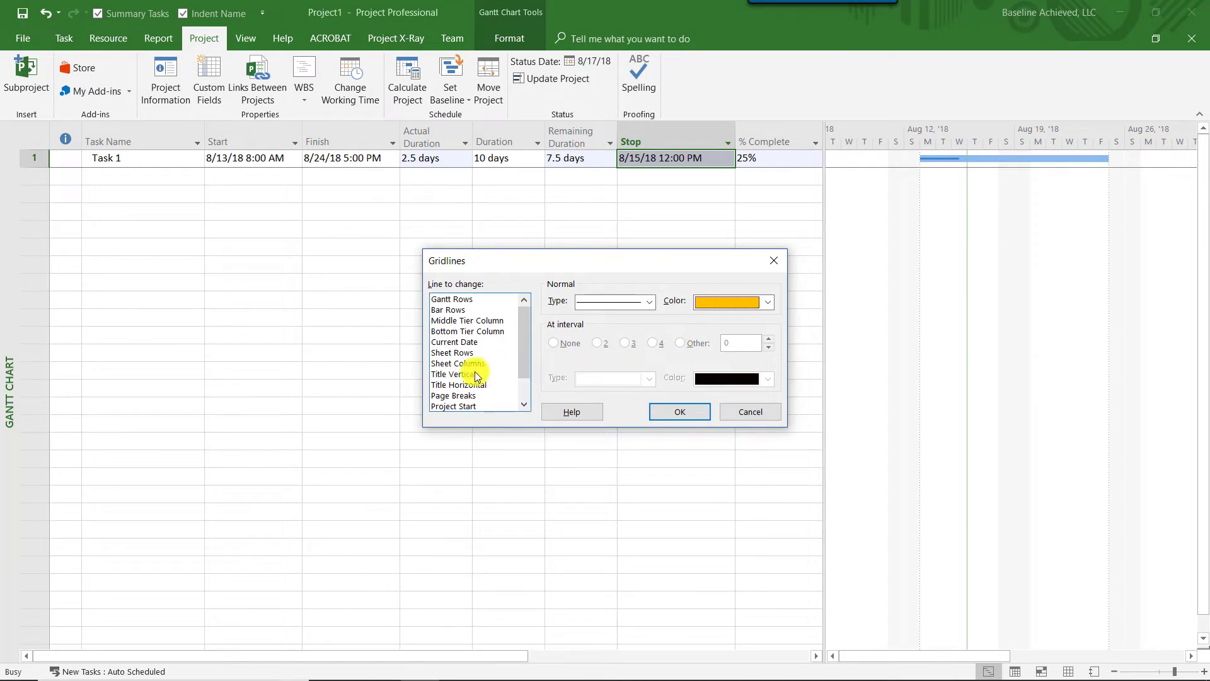
{"action": "left_click", "coordinate": [463, 344]}
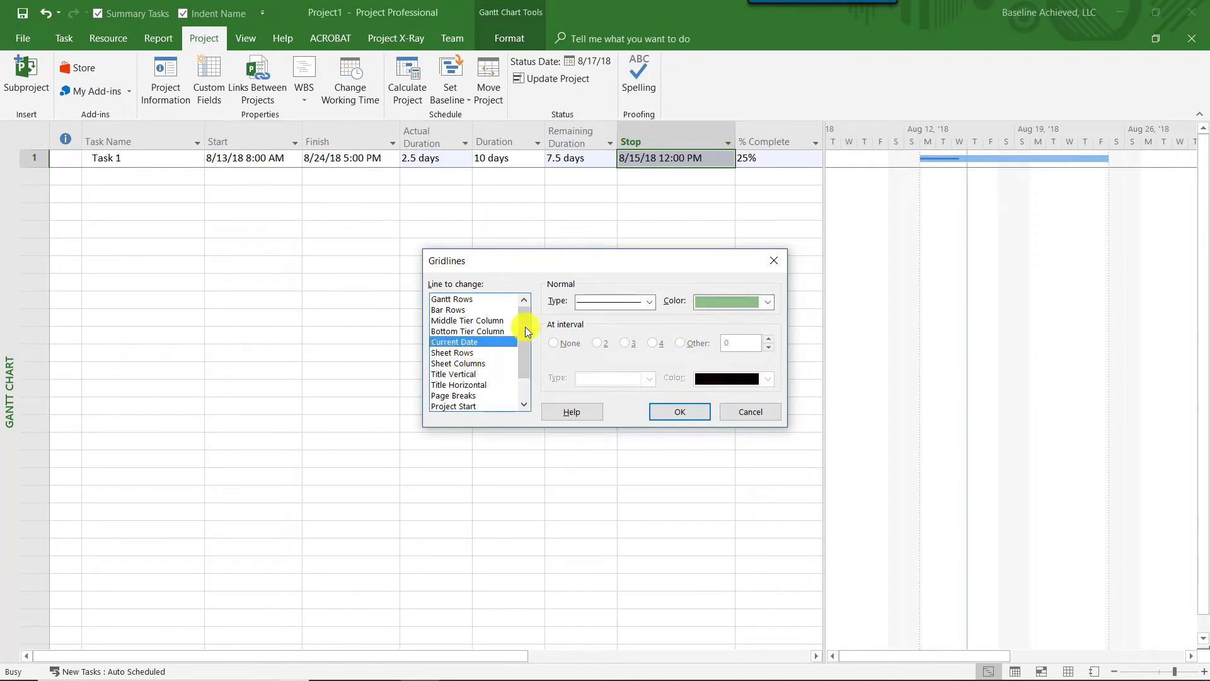
{"action": "left_click", "coordinate": [605, 303]}
{"action": "left_click", "coordinate": [604, 316]}
{"action": "left_click", "coordinate": [694, 413]}
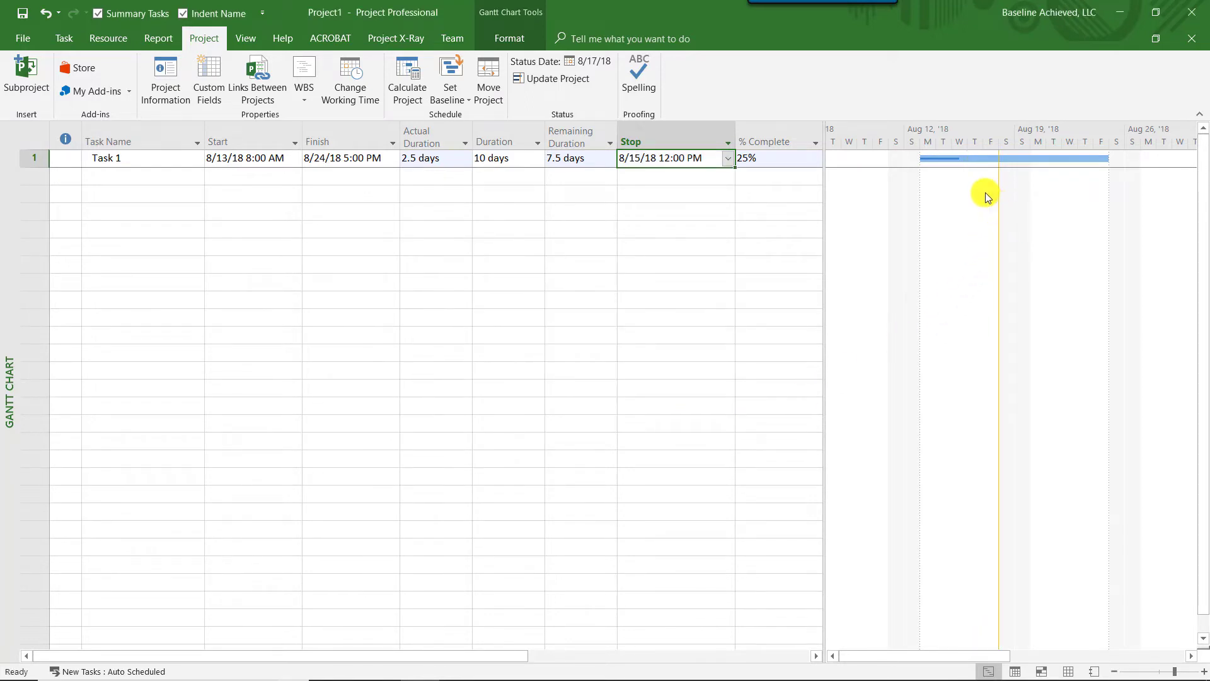
{"action": "left_click", "coordinate": [590, 62]}
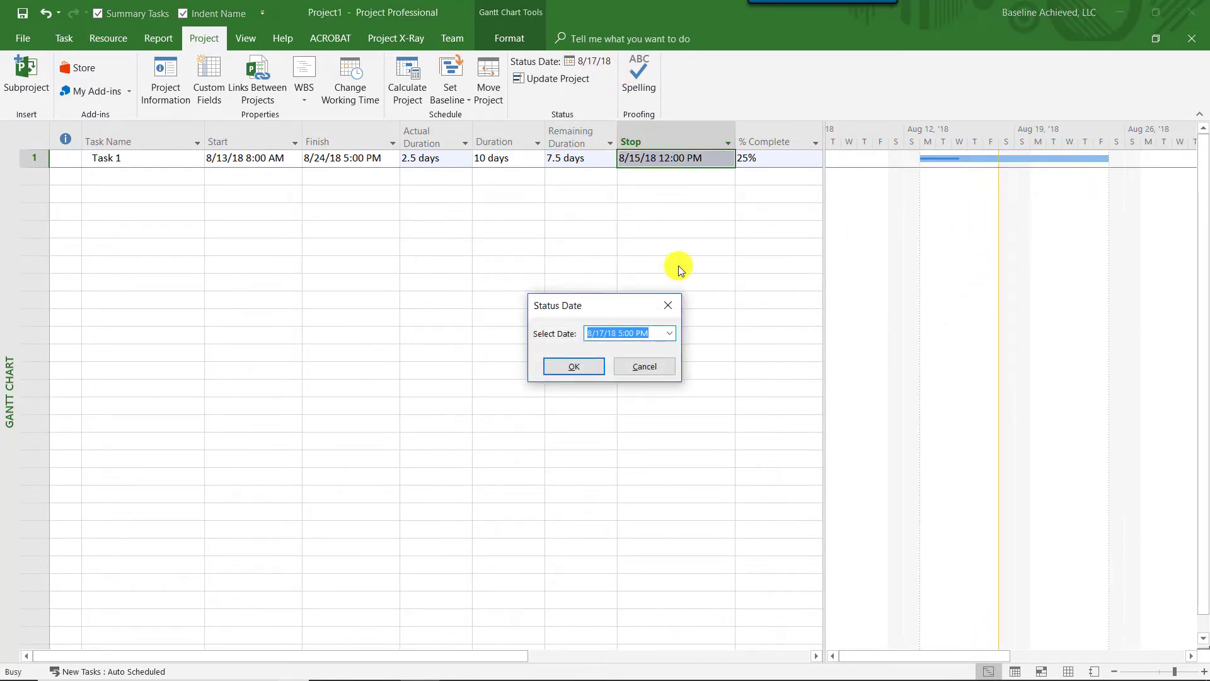
{"action": "left_click", "coordinate": [675, 334]}
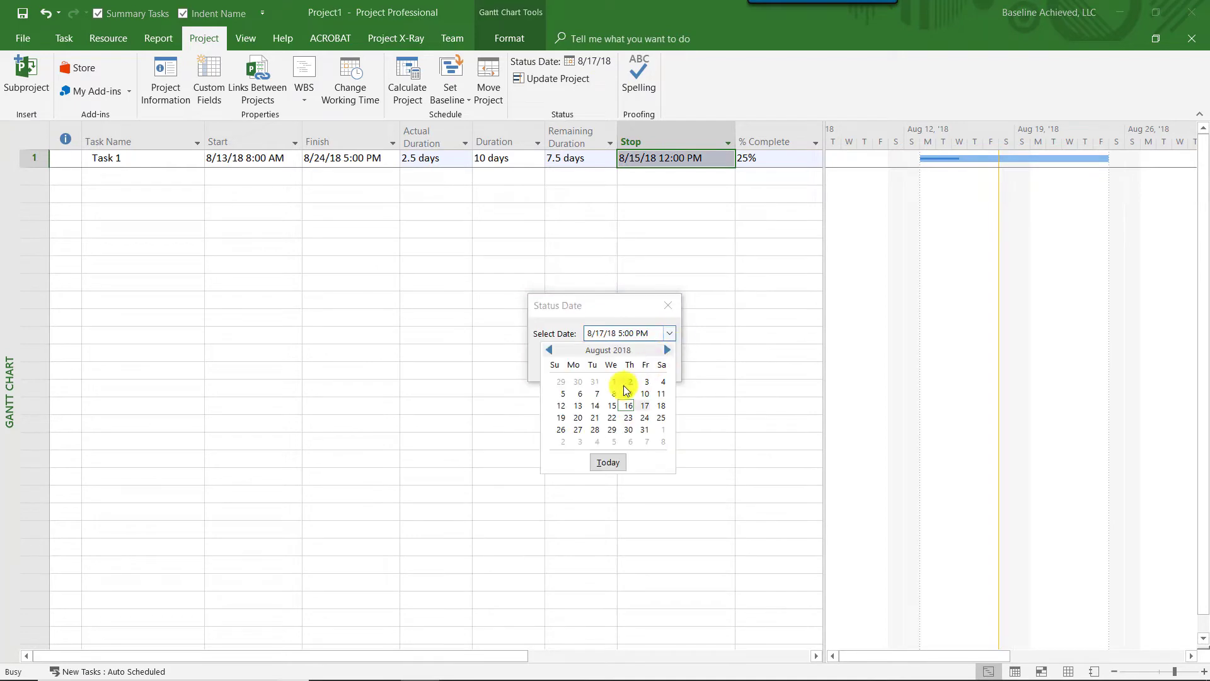
{"action": "left_click", "coordinate": [592, 405]}
{"action": "left_click", "coordinate": [580, 367]}
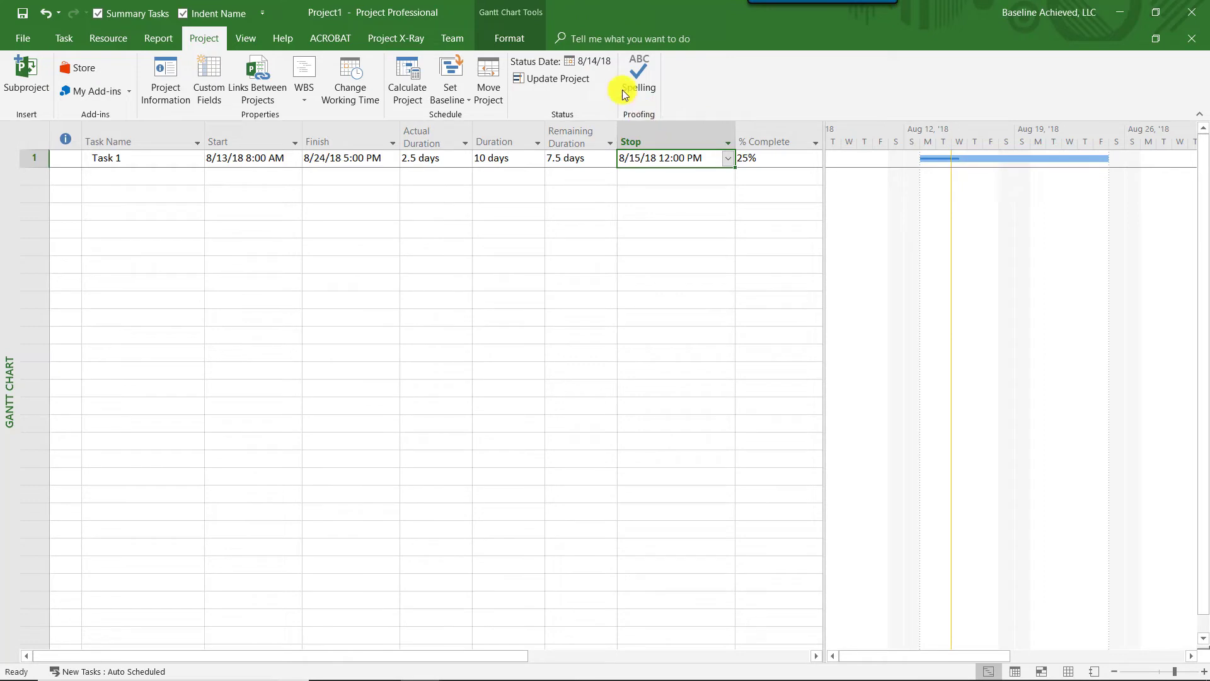
{"action": "left_click", "coordinate": [595, 63]}
{"action": "left_click", "coordinate": [670, 333]}
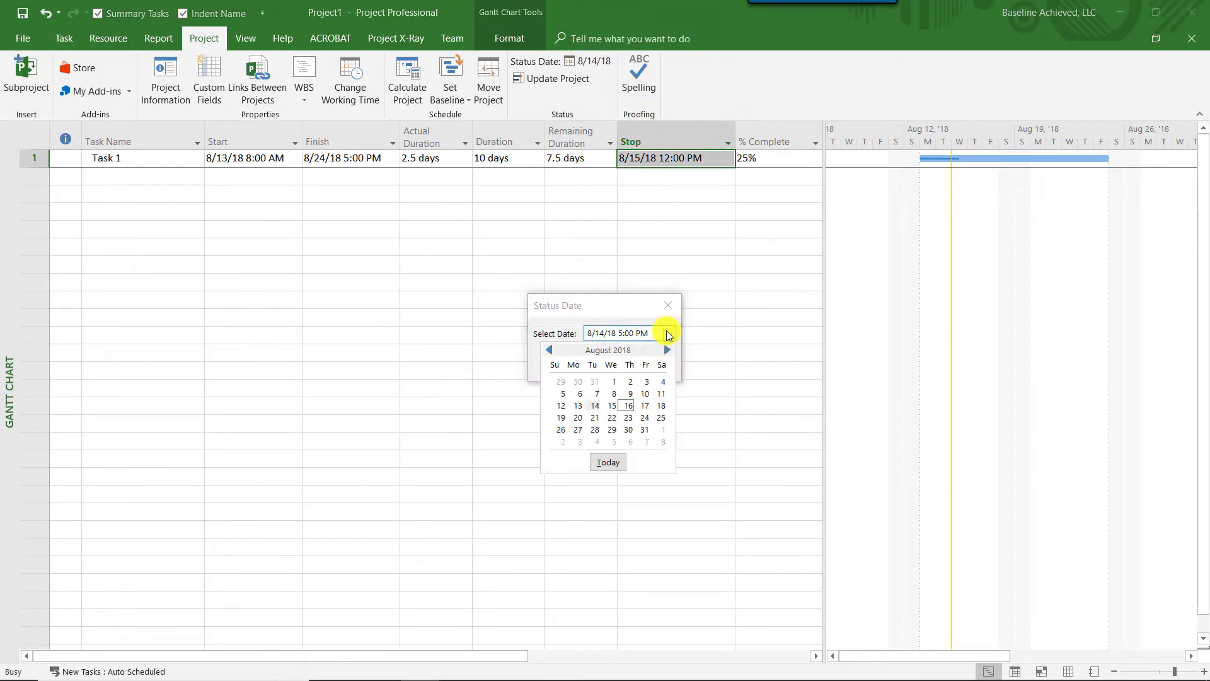
{"action": "left_click", "coordinate": [646, 405]}
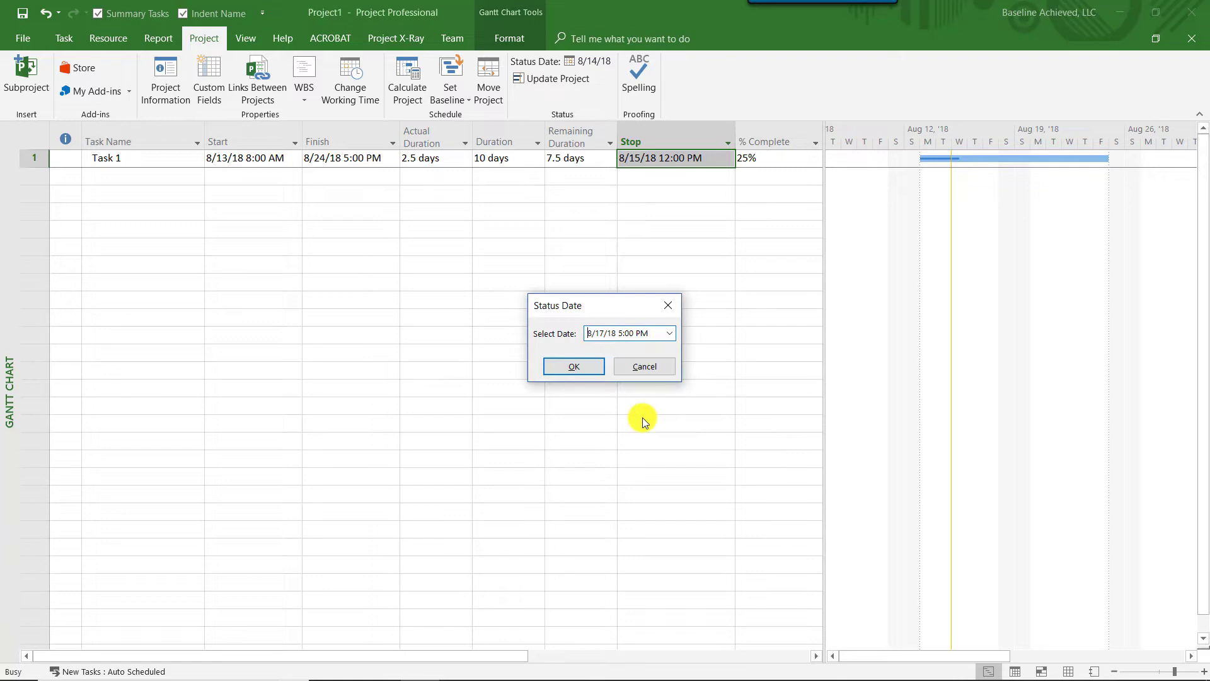
{"action": "left_click", "coordinate": [573, 366]}
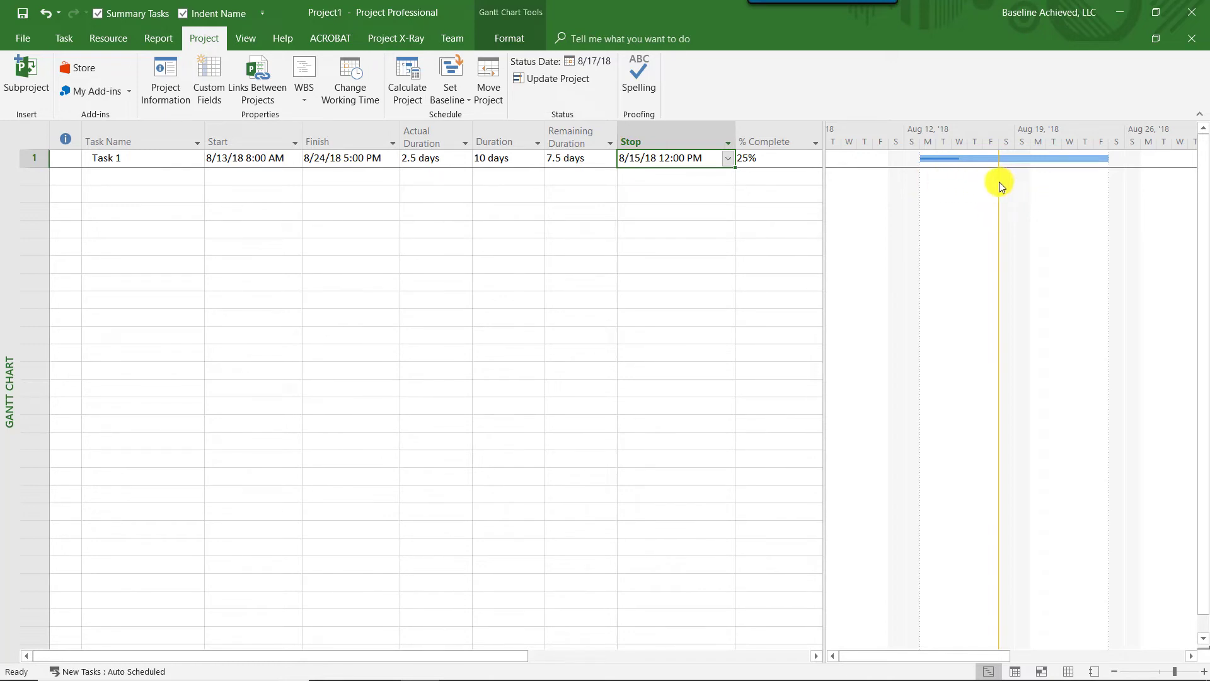
Step: Mark Task 1 on track, restoring 50% complete with Stop 8/17/18 5:00 PM
{"action": "left_click", "coordinate": [123, 157]}
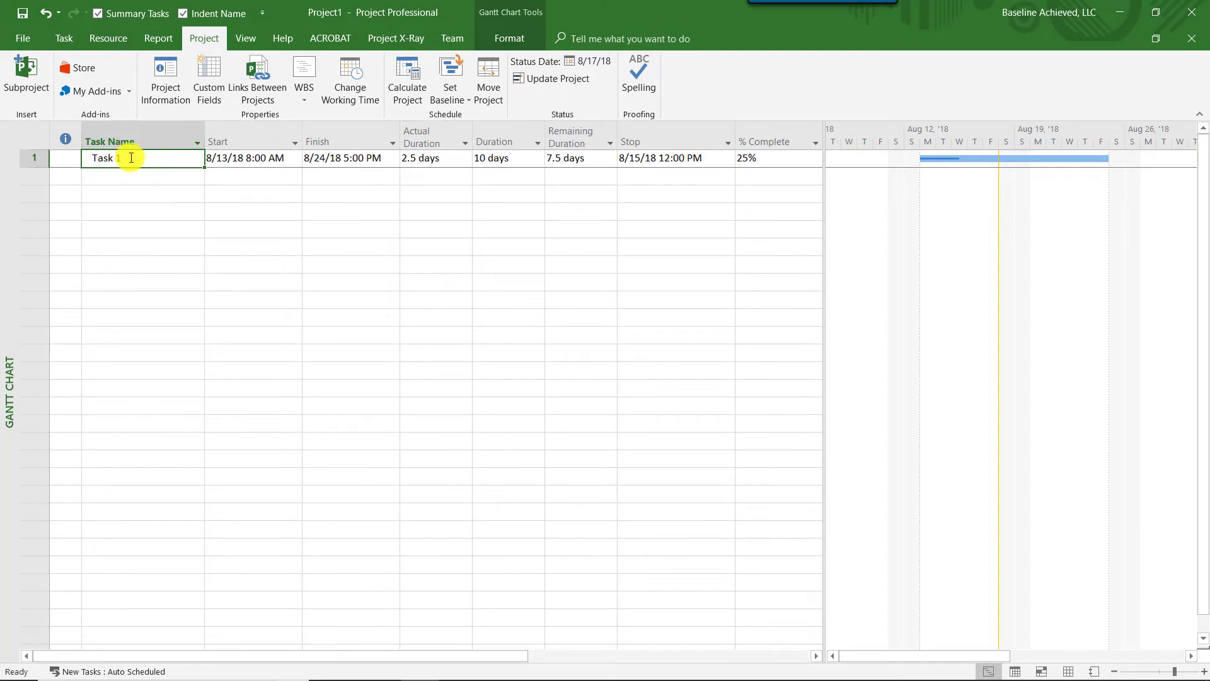
{"action": "left_click", "coordinate": [69, 34]}
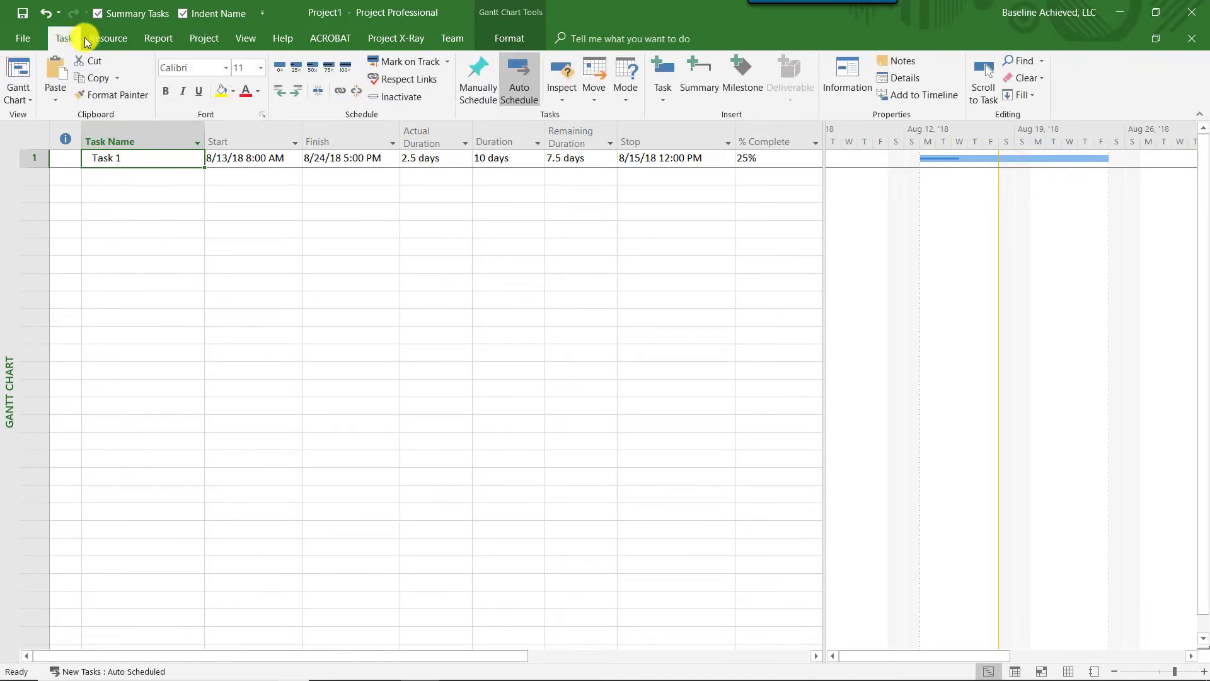
{"action": "left_click", "coordinate": [402, 62]}
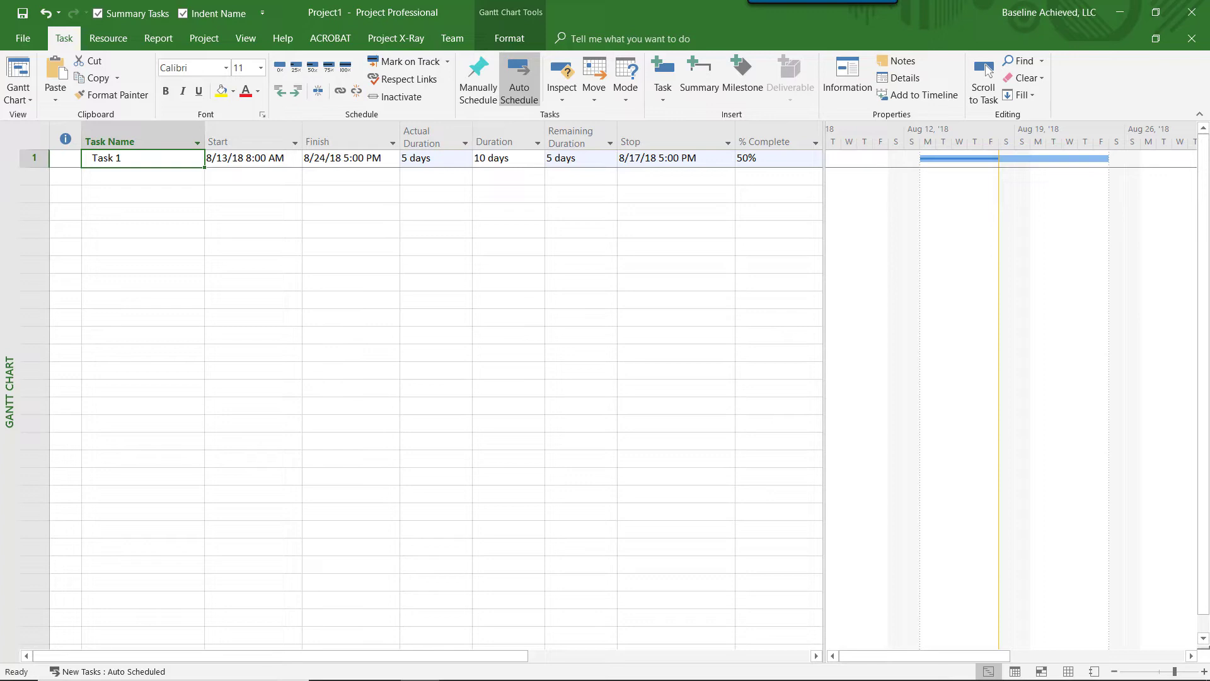
{"action": "left_click", "coordinate": [199, 38]}
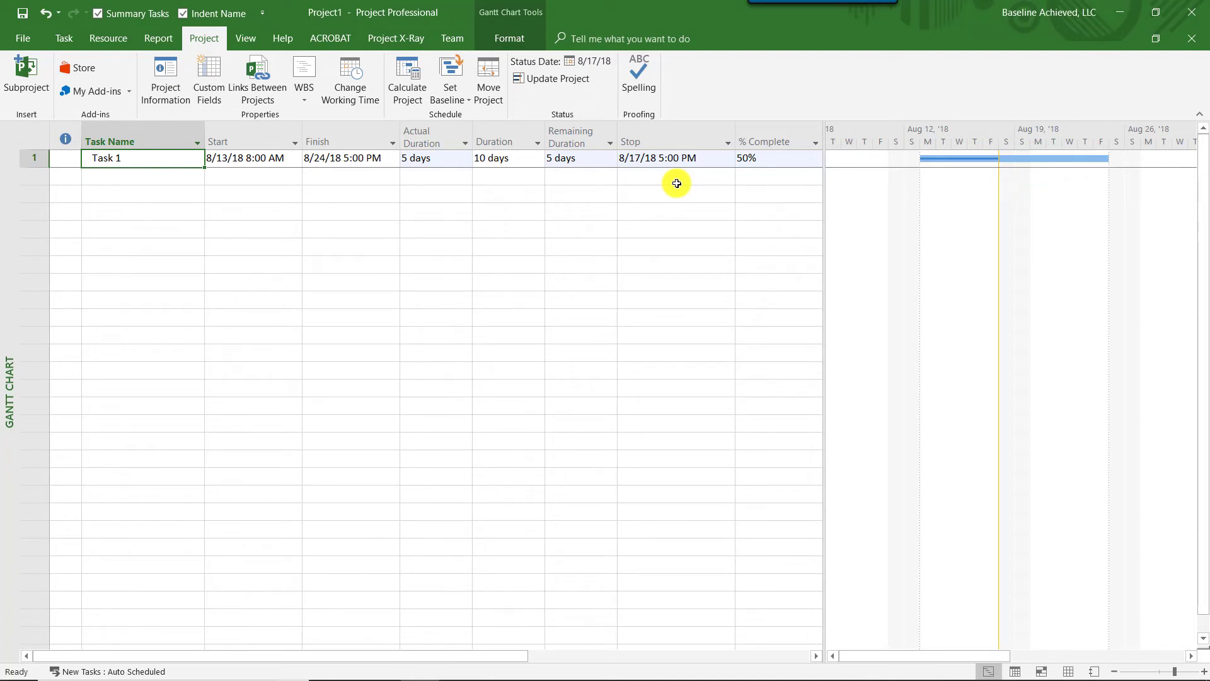
Step: Change the status date to August 18, 2018
{"action": "left_click", "coordinate": [589, 61]}
{"action": "left_click", "coordinate": [671, 333]}
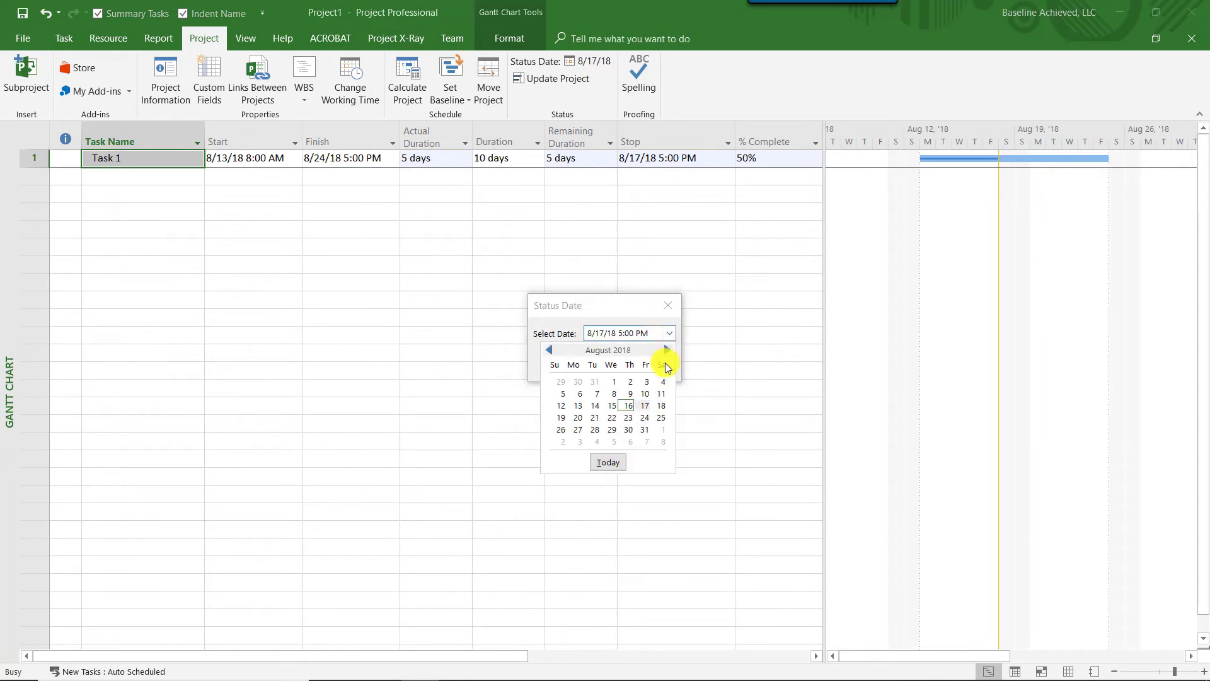
{"action": "left_click", "coordinate": [663, 408]}
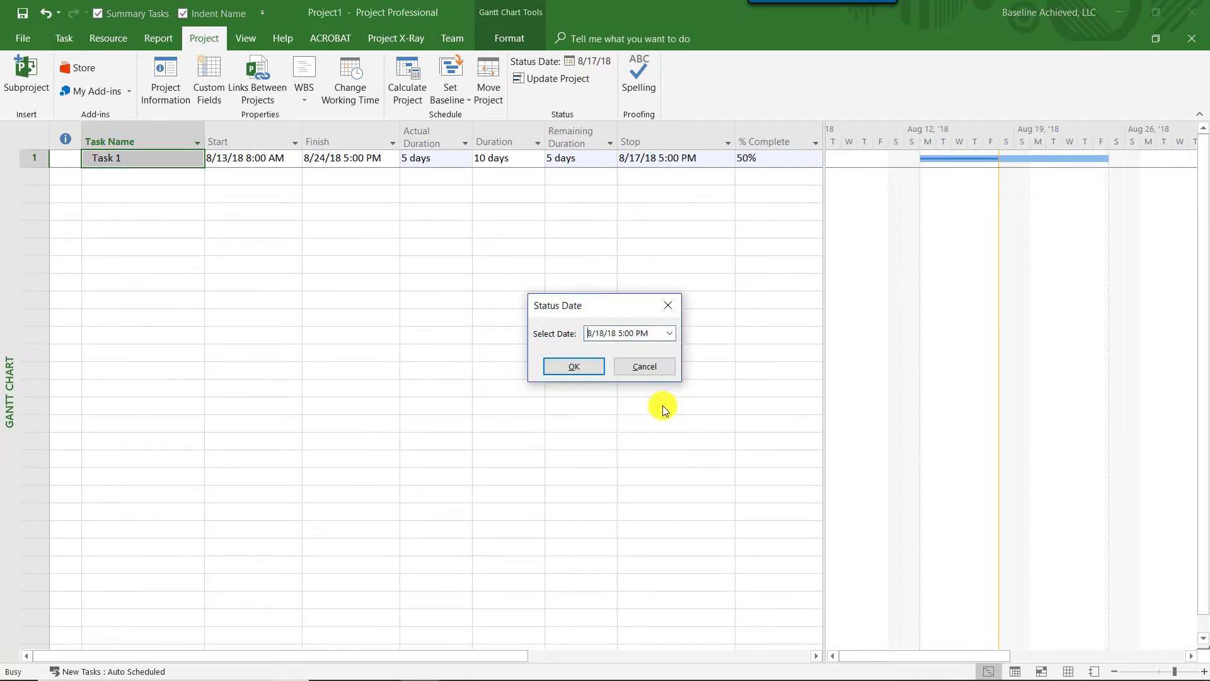
{"action": "left_click", "coordinate": [570, 368]}
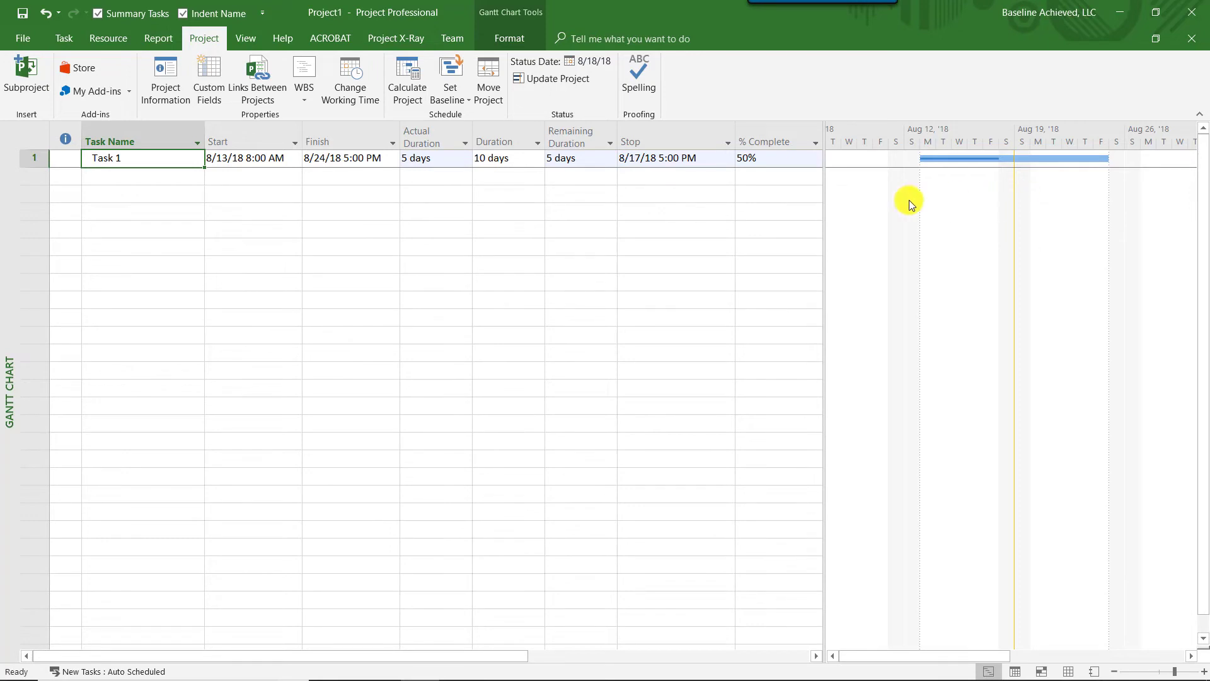
Step: Enter 25% in Task 1's % Complete, leaving 7.5 days remaining
{"action": "left_click", "coordinate": [793, 161]}
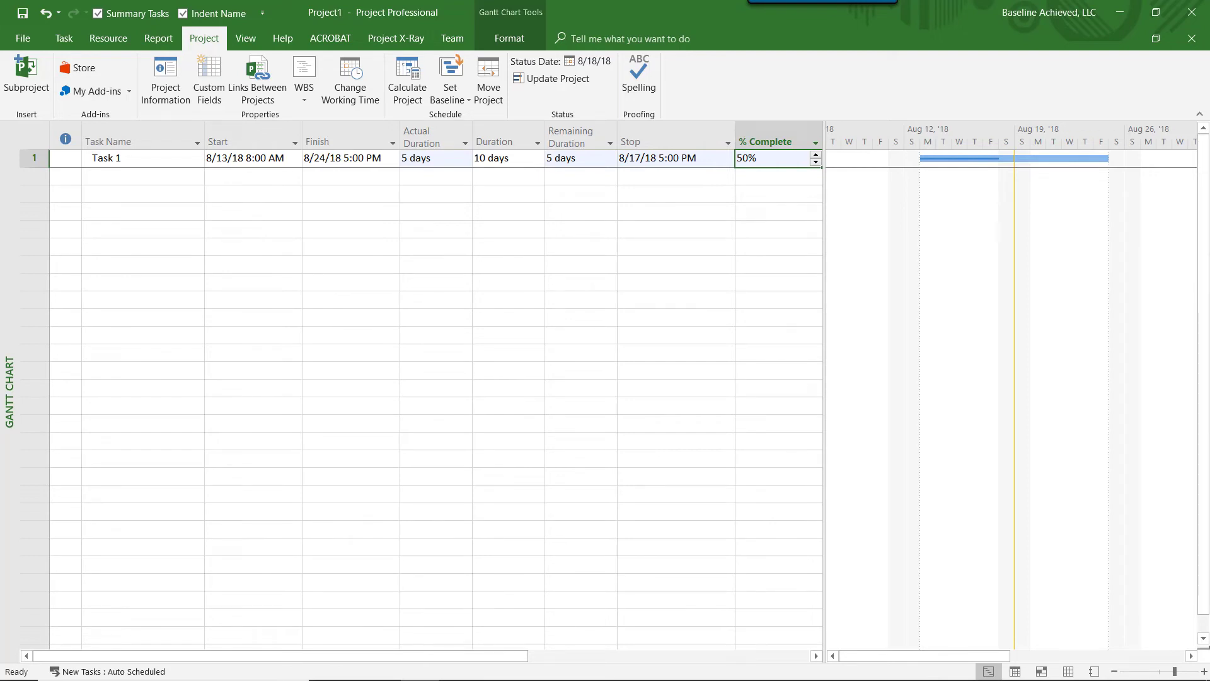
{"action": "type", "text": "25"}
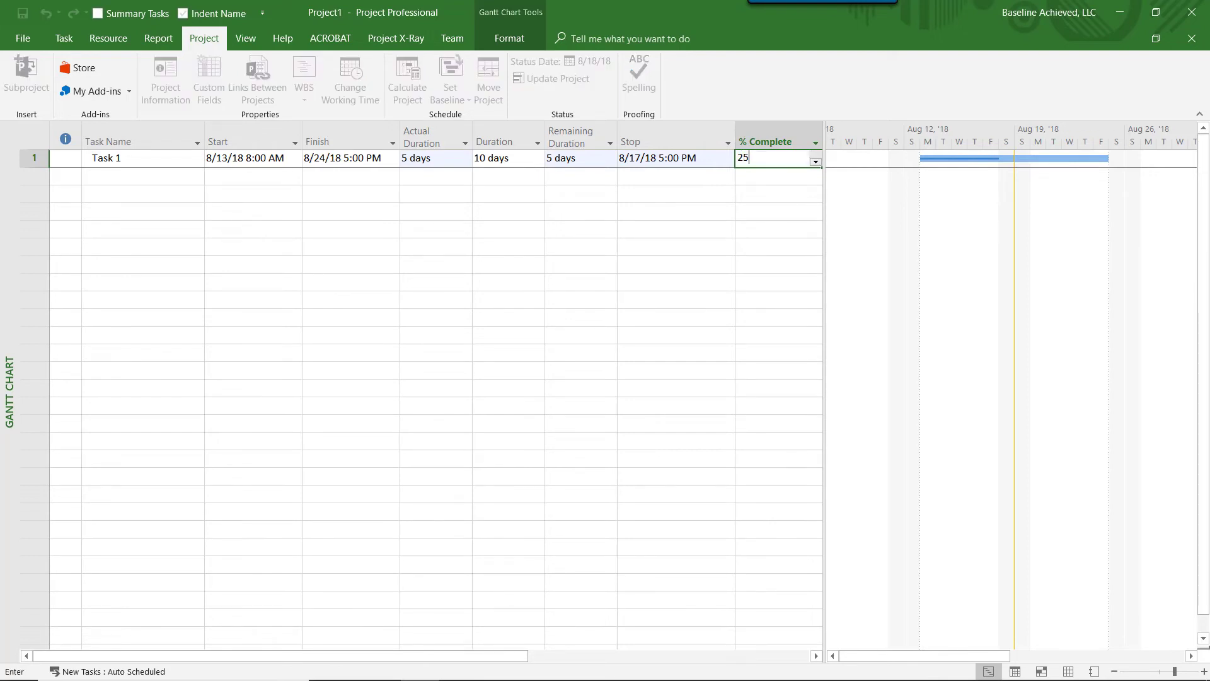
{"action": "key", "text": "Return"}
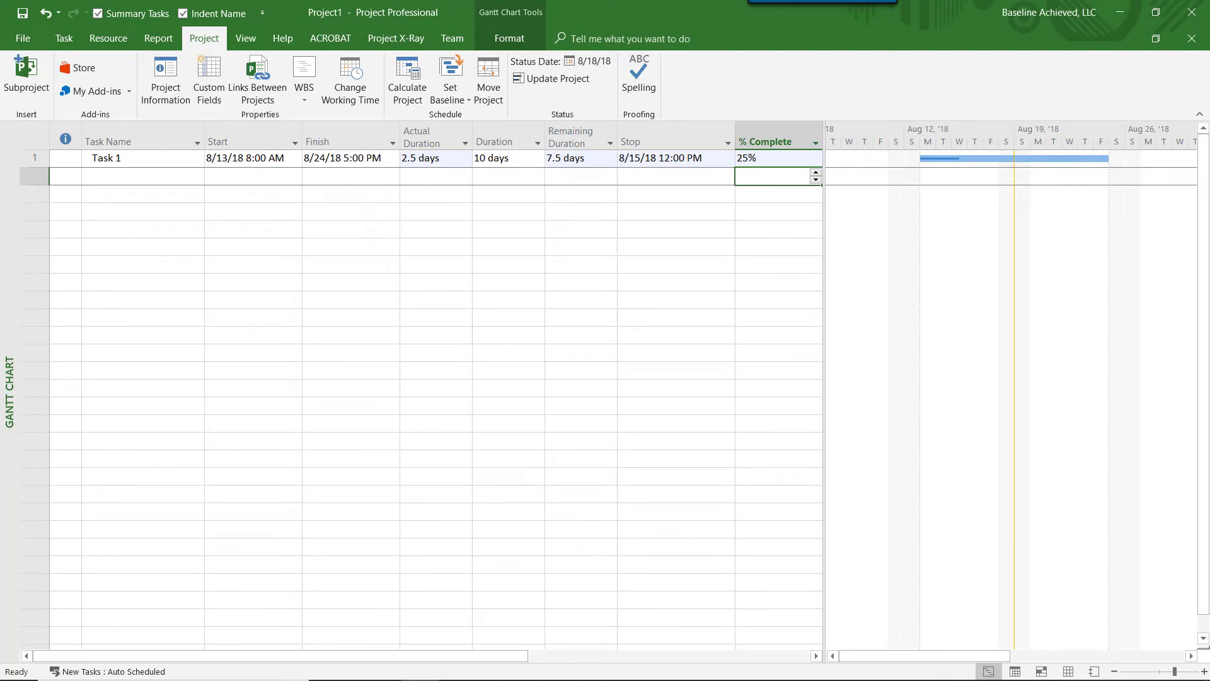
Step: Run a Project X-Ray health assessment and filter to the 1 task not updated to status date
{"action": "left_click", "coordinate": [386, 37]}
{"action": "left_click", "coordinate": [149, 79]}
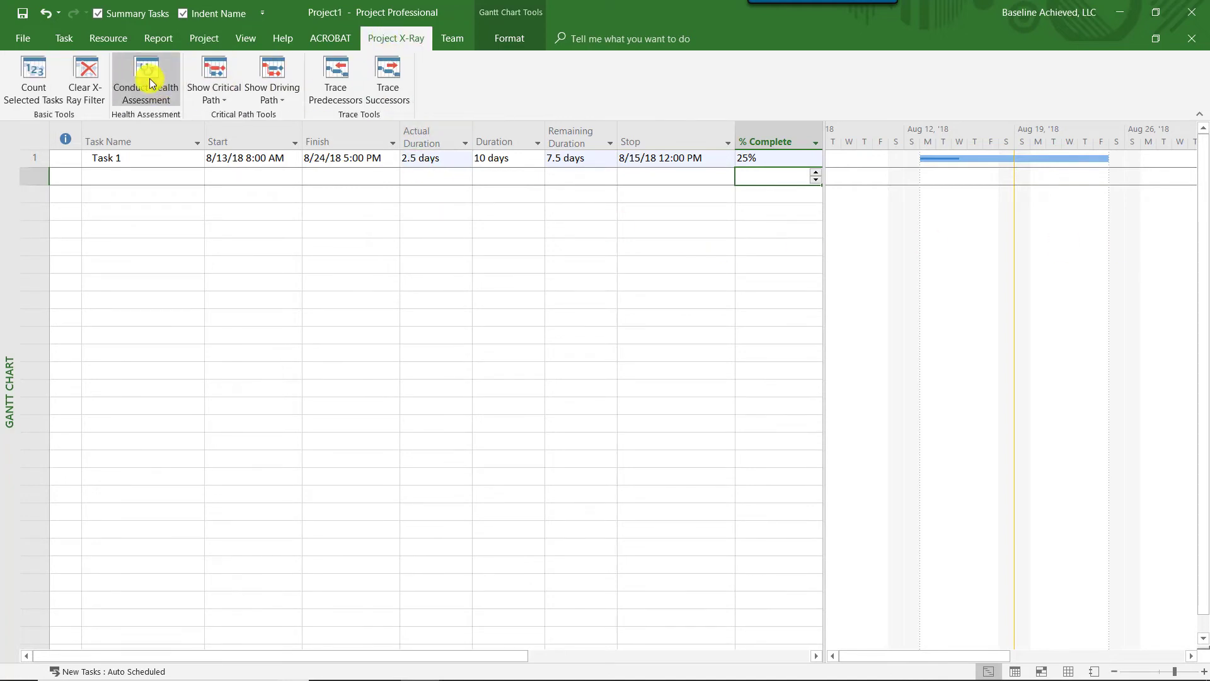
{"action": "left_click", "coordinate": [513, 547]}
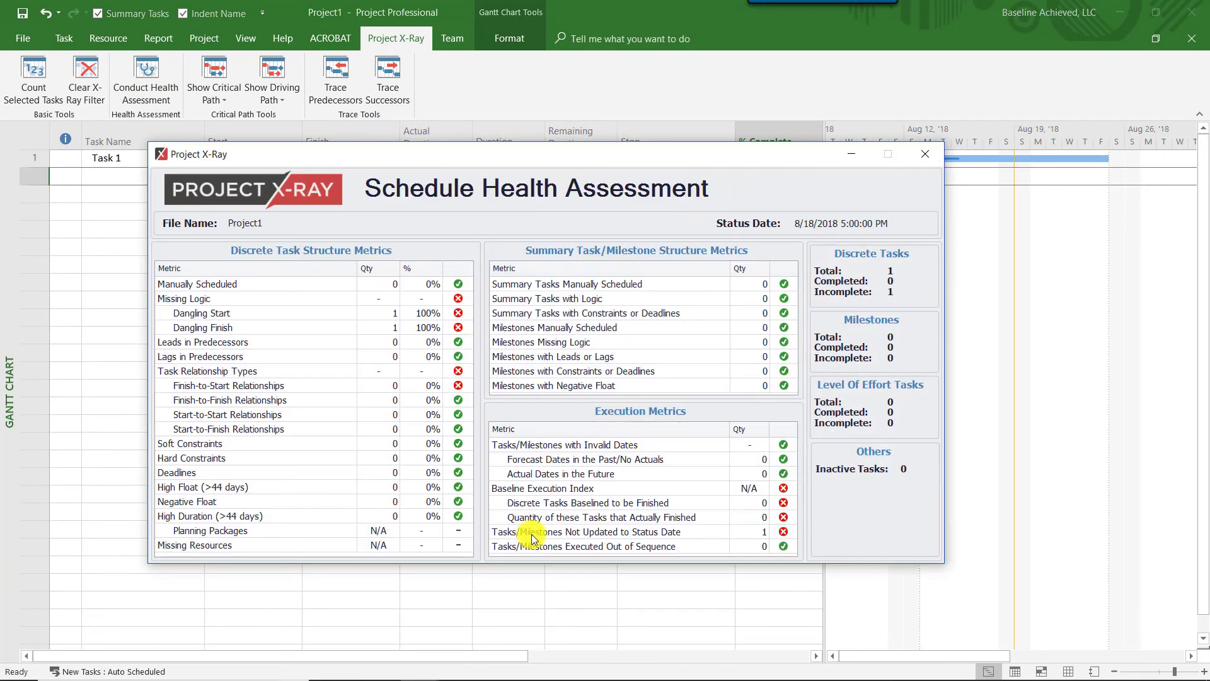
{"action": "mouse_move", "coordinate": [533, 539]}
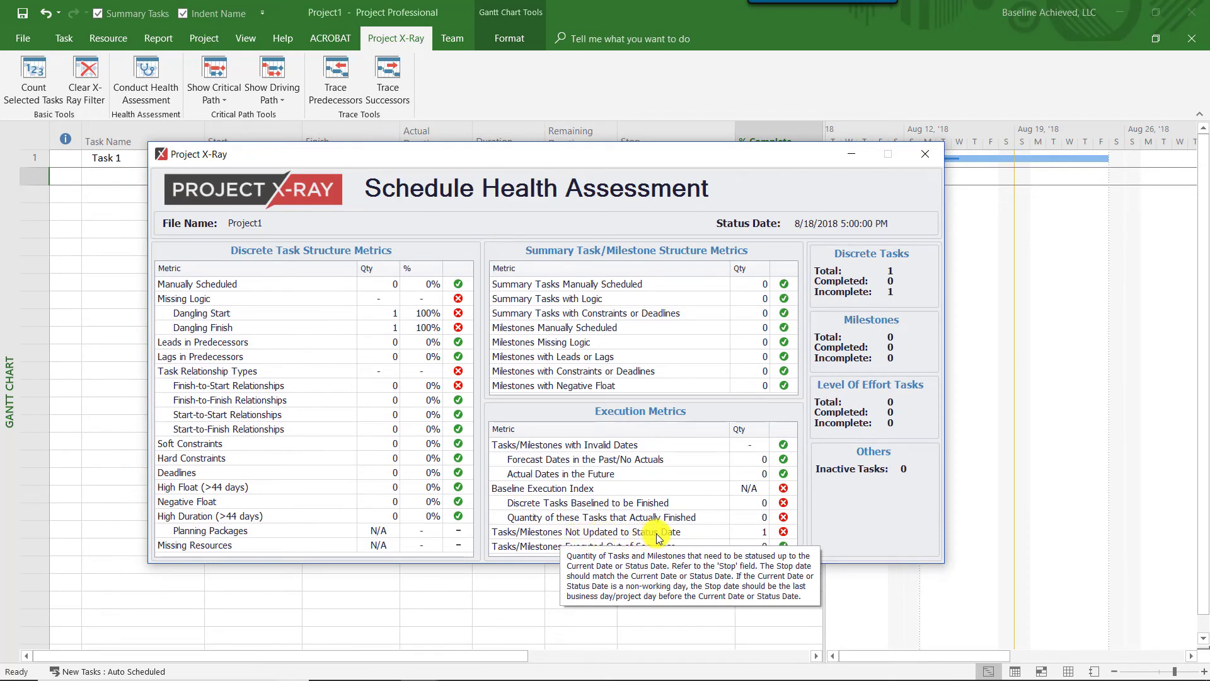
{"action": "left_click", "coordinate": [764, 533]}
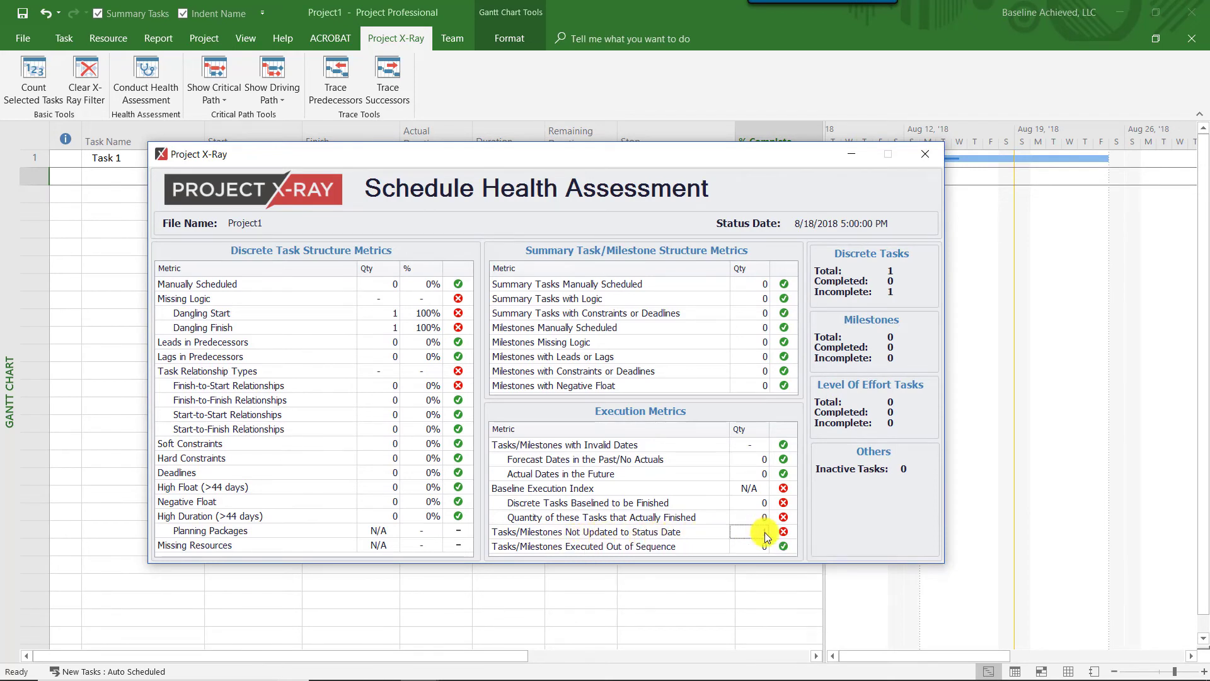
{"action": "left_click_drag", "start_coordinate": [625, 158], "coordinate": [626, 240]}
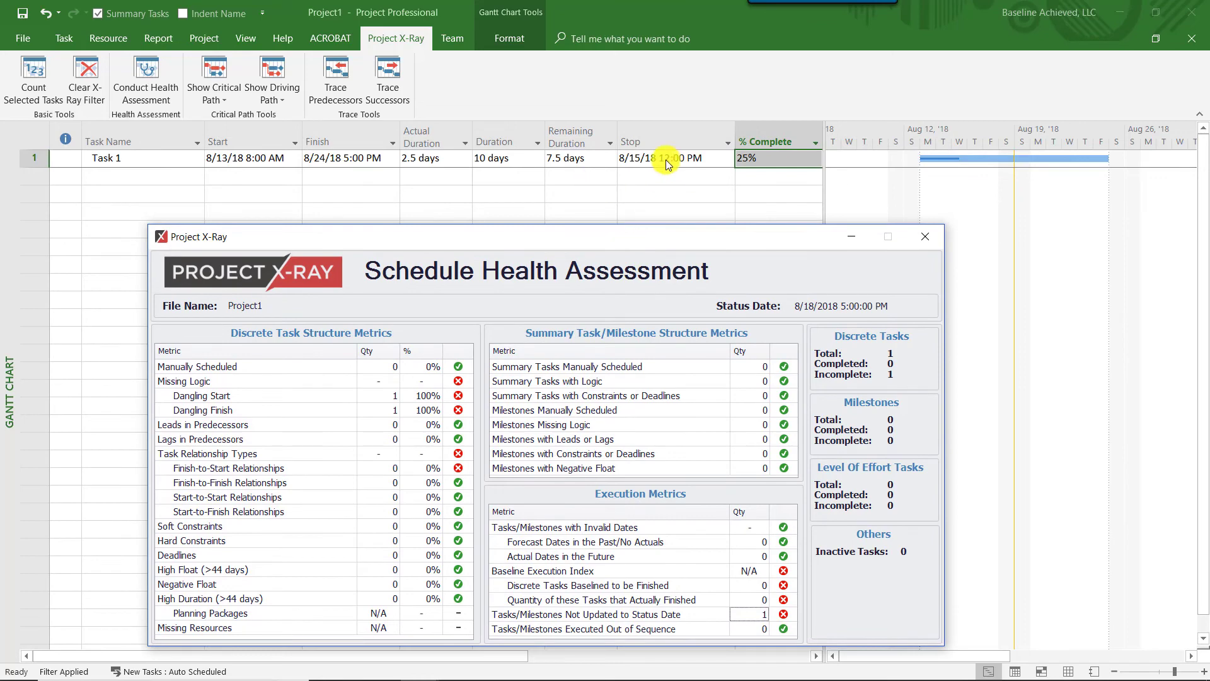
{"action": "left_click", "coordinate": [936, 241]}
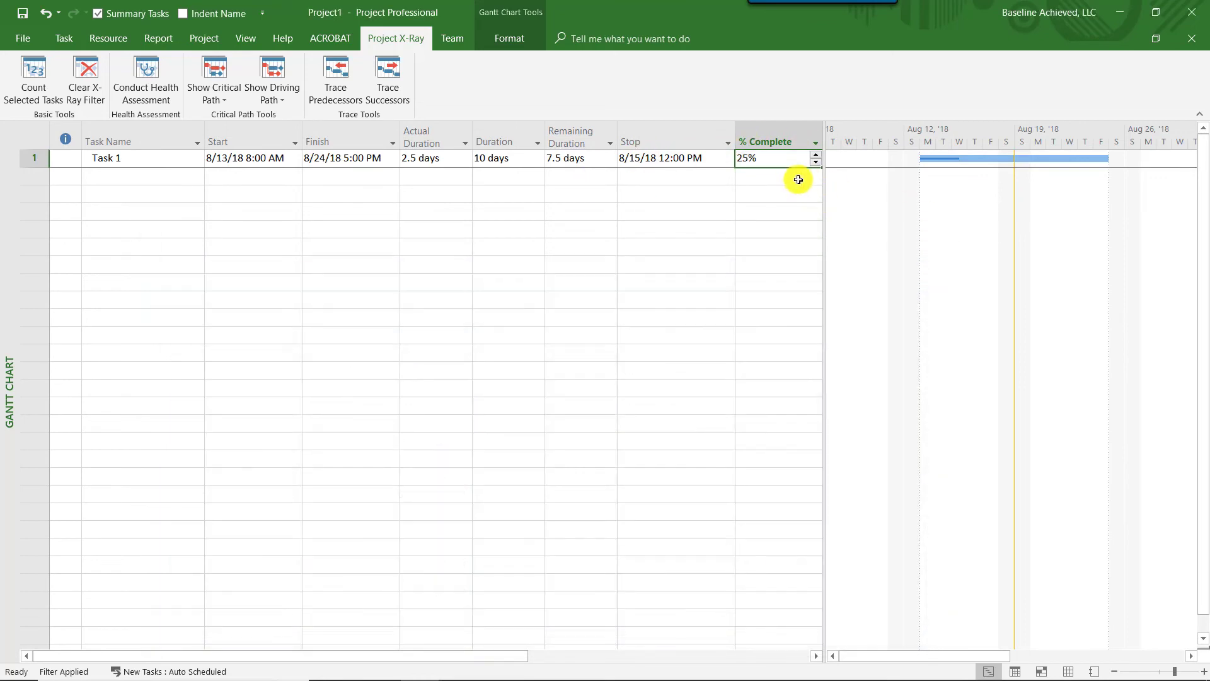
Step: Mark Task 1 on track again, back to 50% complete
{"action": "left_click", "coordinate": [115, 159]}
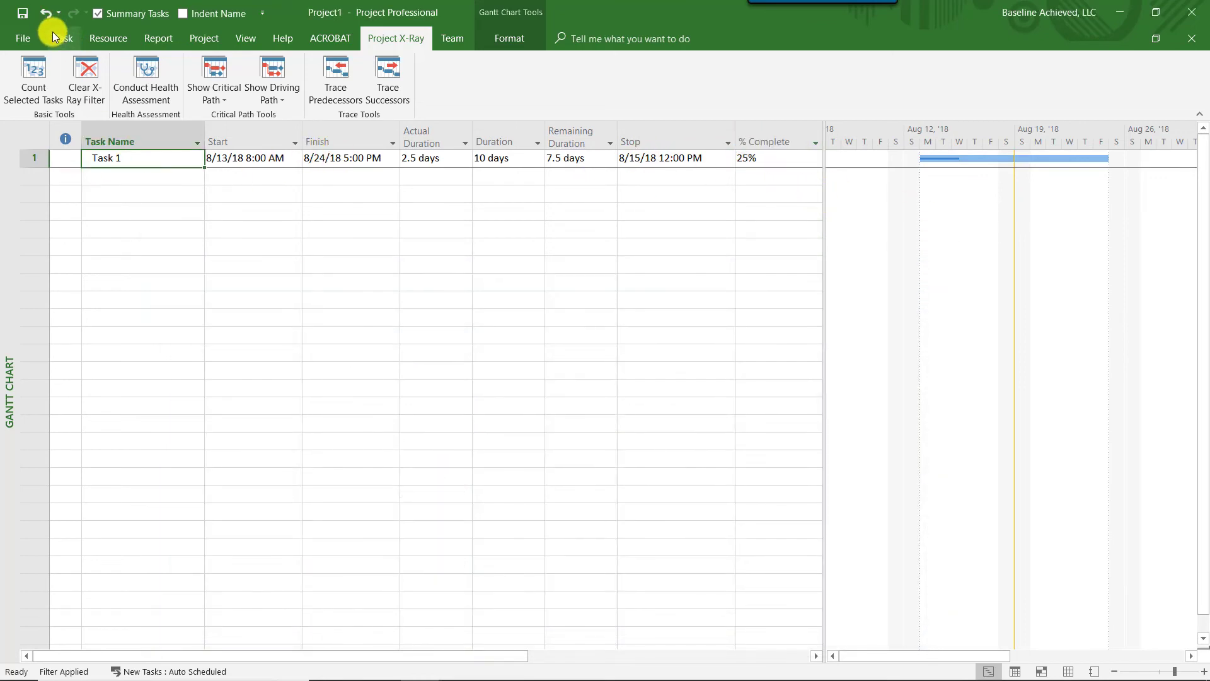
{"action": "left_click", "coordinate": [64, 38]}
{"action": "left_click", "coordinate": [398, 62]}
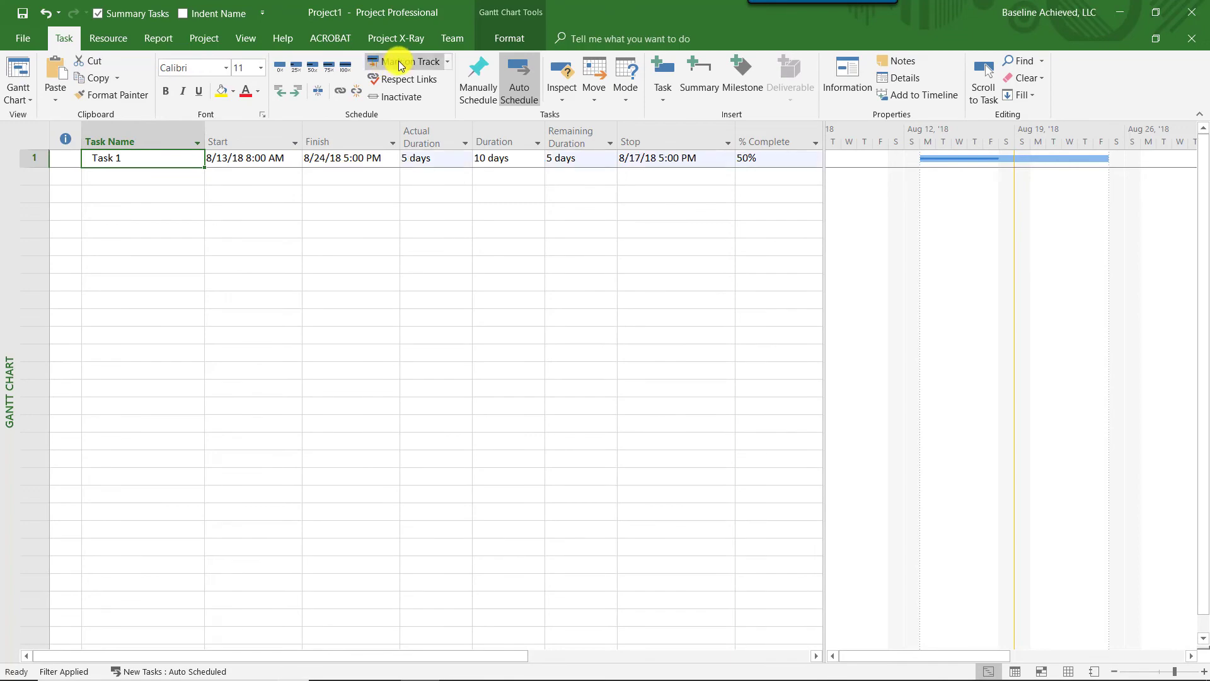
Step: Rerun the X-Ray health assessment, confirming 0 tasks not updated to status date
{"action": "left_click", "coordinate": [394, 38]}
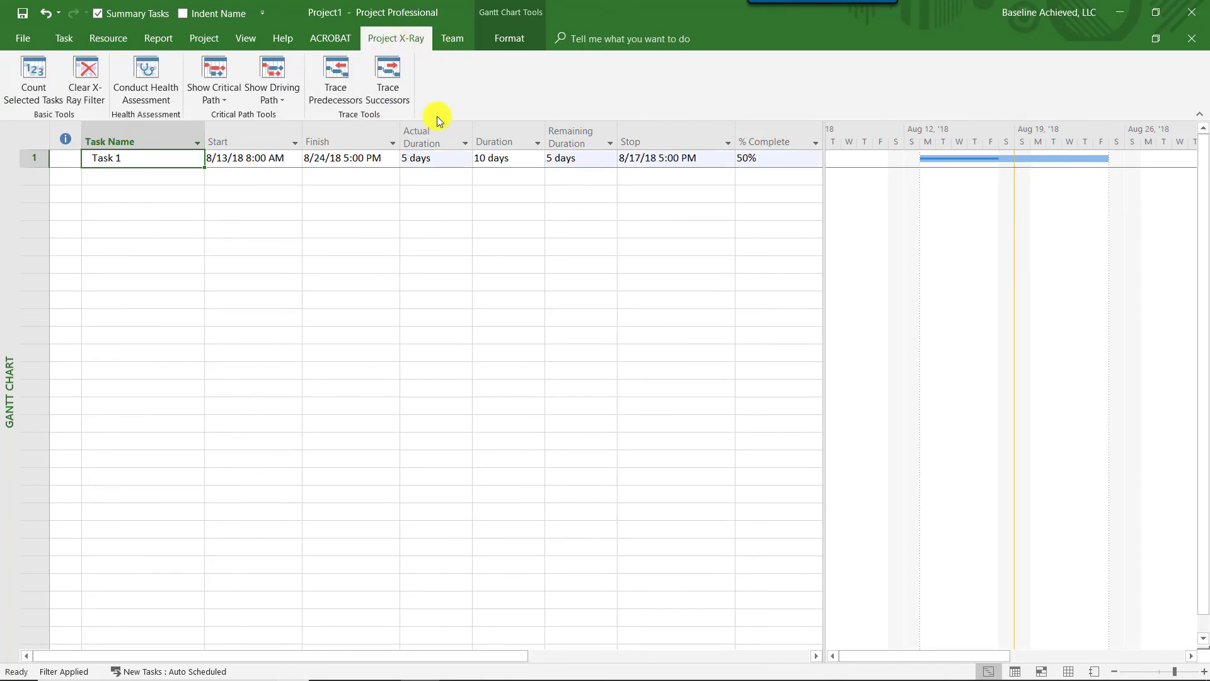
{"action": "left_click", "coordinate": [145, 81]}
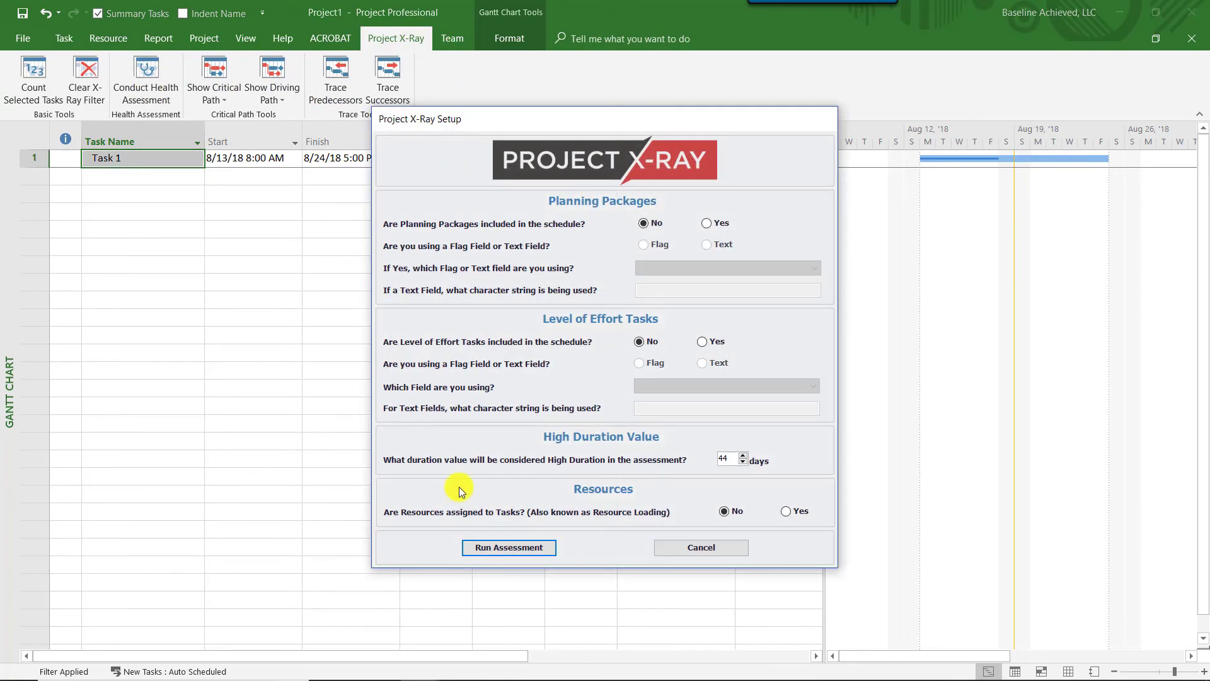
{"action": "left_click", "coordinate": [516, 547]}
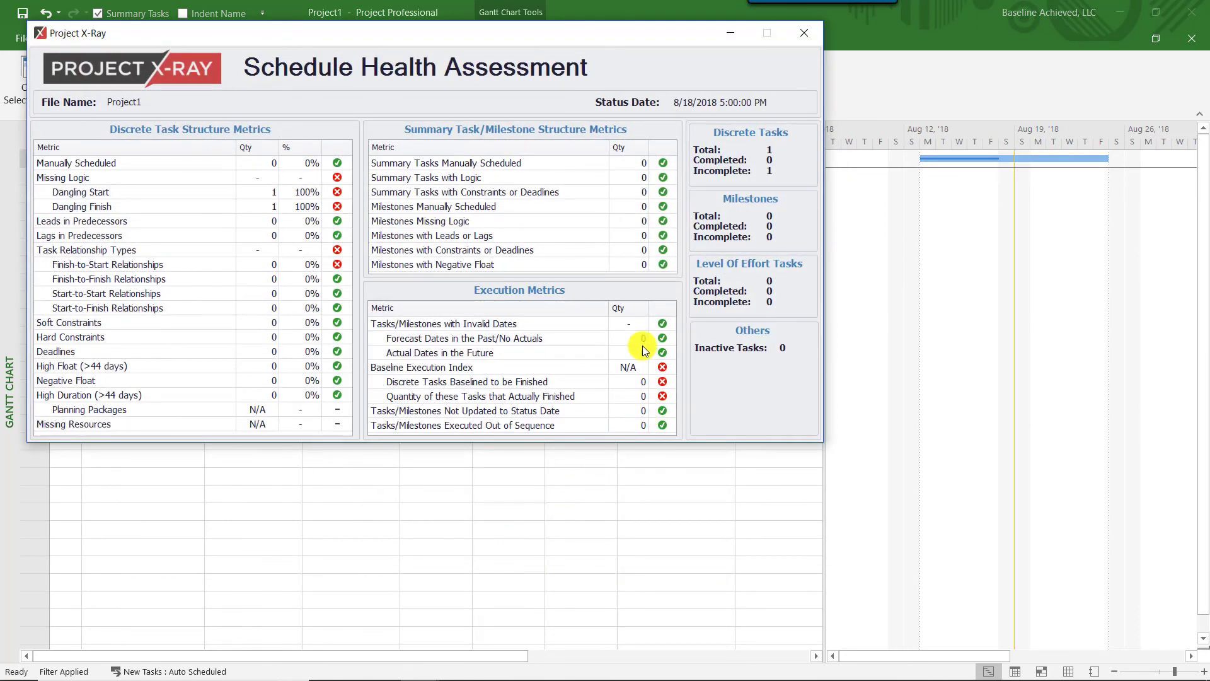
{"action": "left_click_drag", "start_coordinate": [579, 30], "coordinate": [686, 237]}
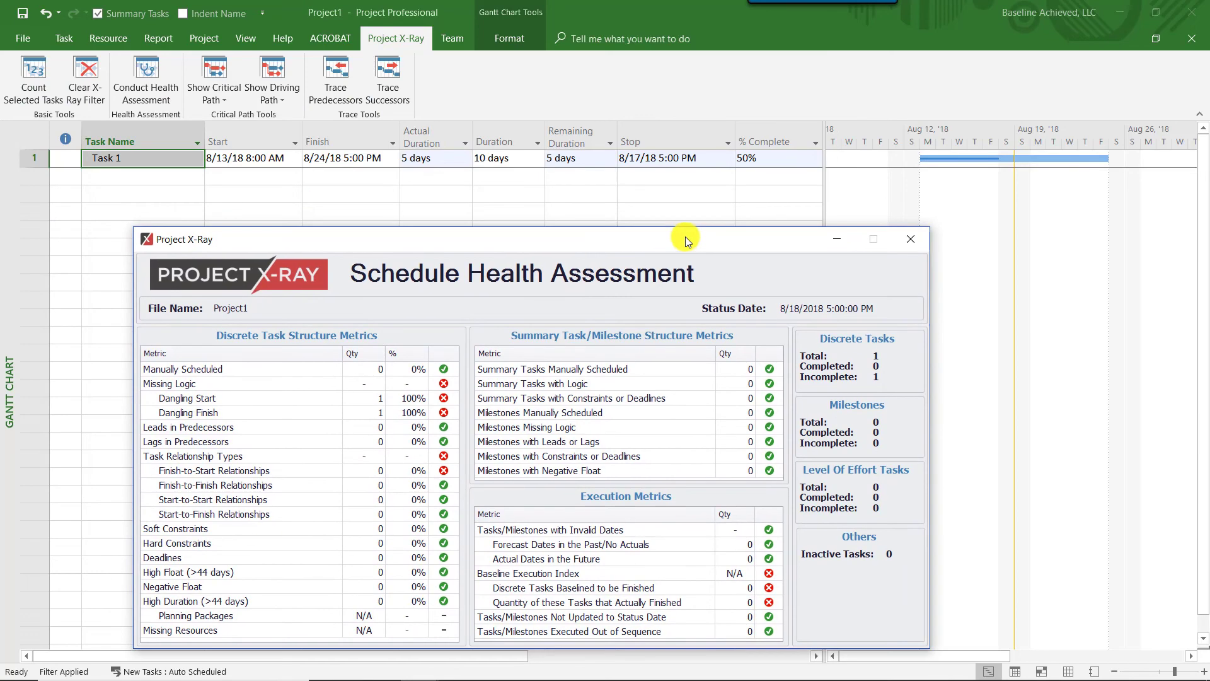
{"action": "left_click", "coordinate": [911, 239]}
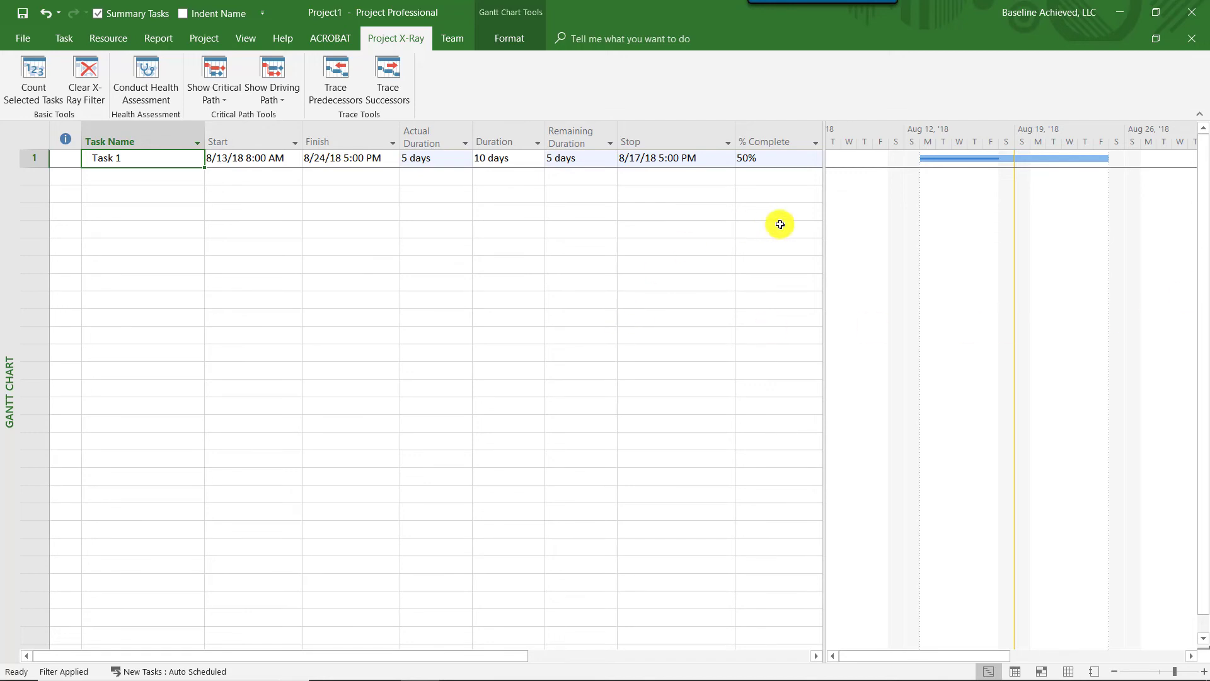
Step: Insert a Physical % Complete column before Predecessors, showing 0% for Task 1
{"action": "left_click_drag", "start_coordinate": [823, 227], "coordinate": [908, 235]}
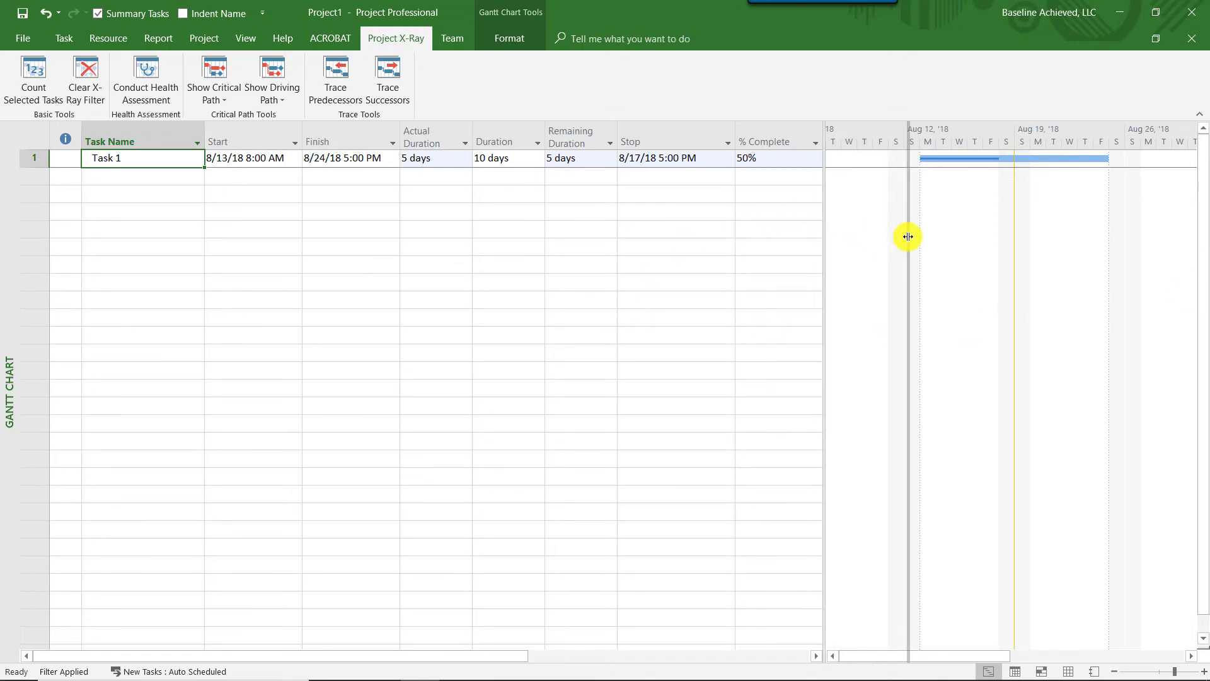
{"action": "right_click", "coordinate": [861, 126]}
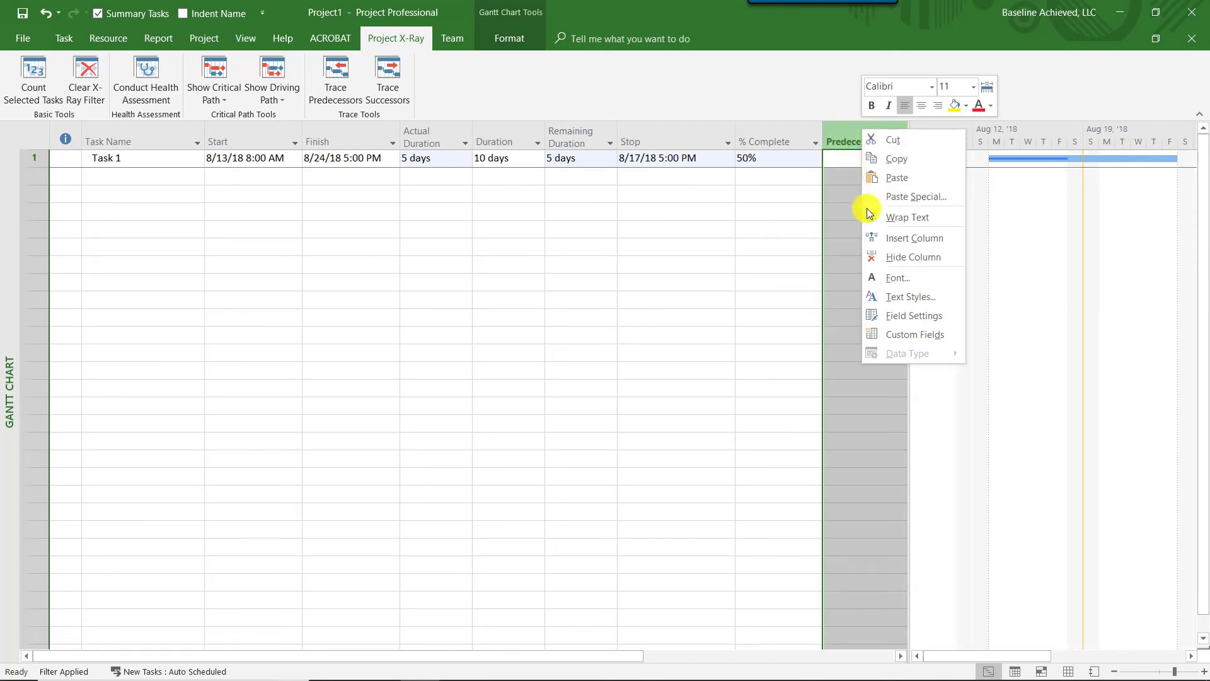
{"action": "left_click", "coordinate": [892, 237]}
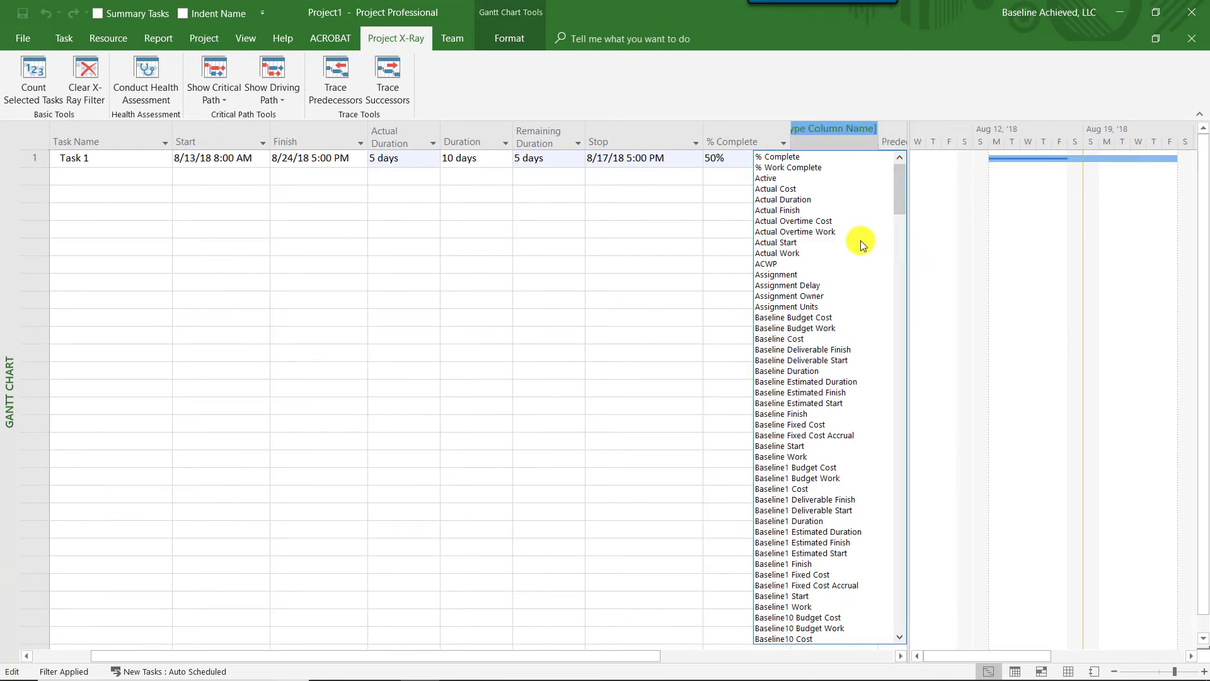
{"action": "type", "text": "ph"}
{"action": "key", "text": "Return"}
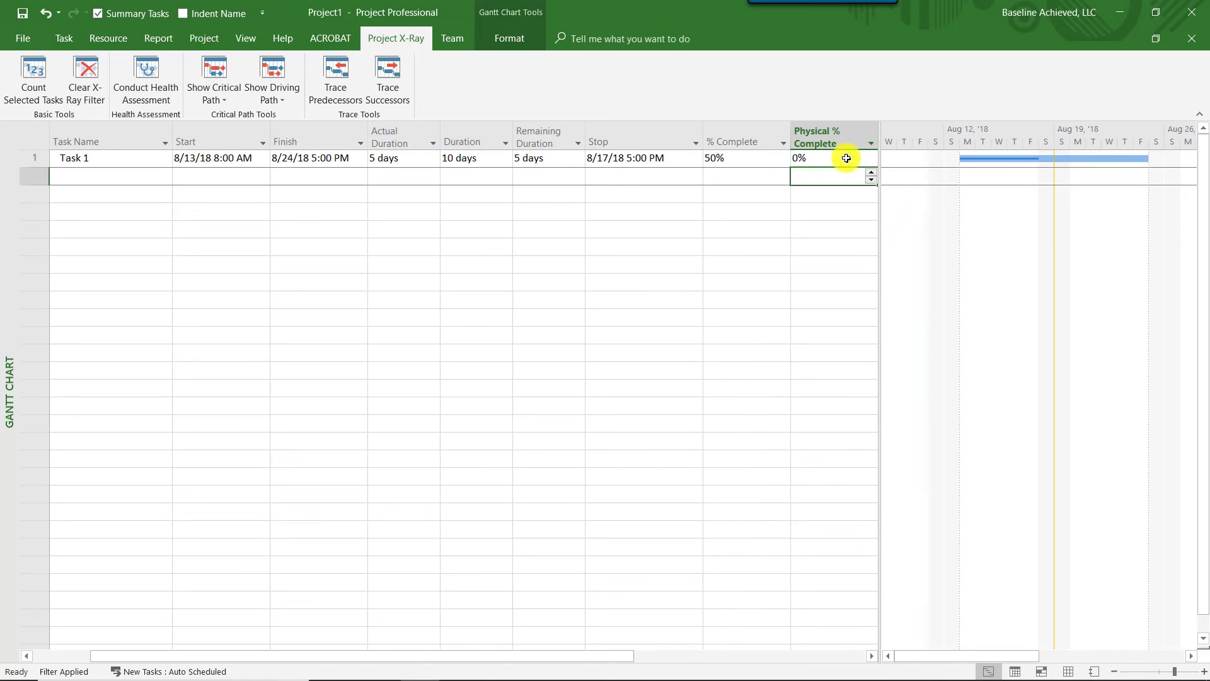
{"action": "left_click", "coordinate": [847, 158]}
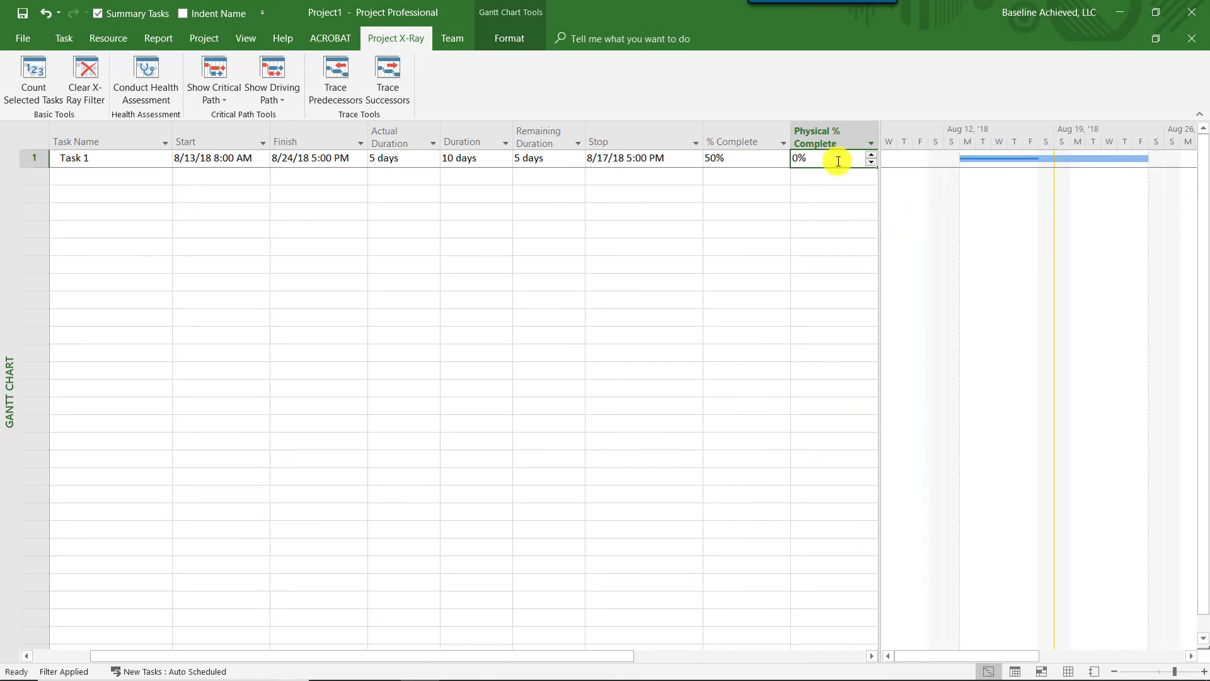